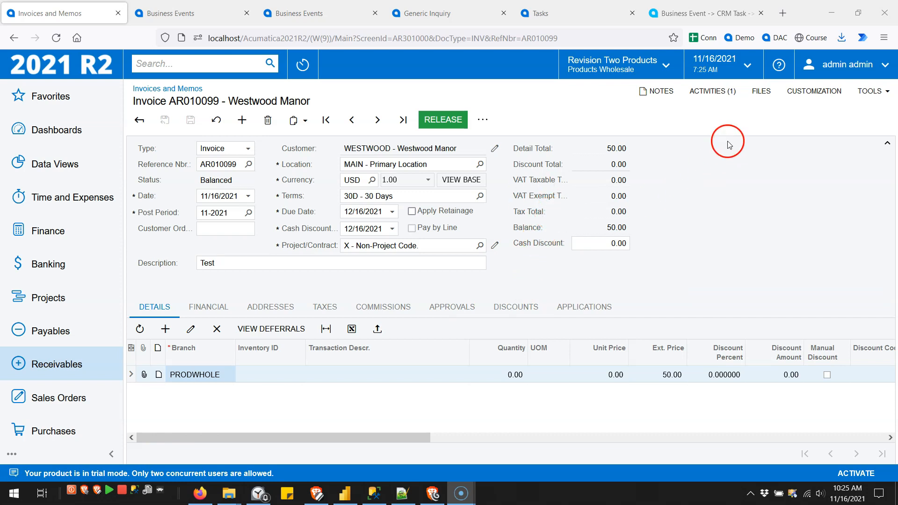
Step: Review the Overdue Invoice Call task in invoice AR010099's activities, then return to Business Events
click(713, 94)
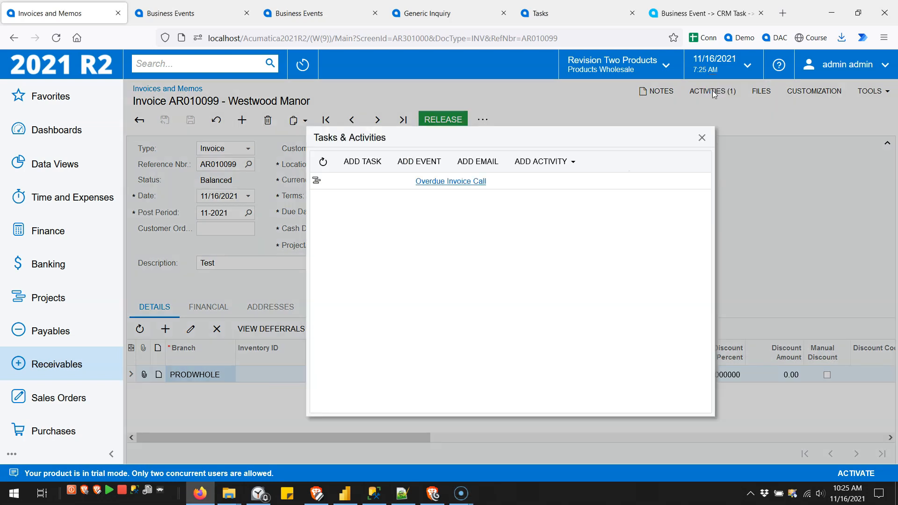
click(461, 183)
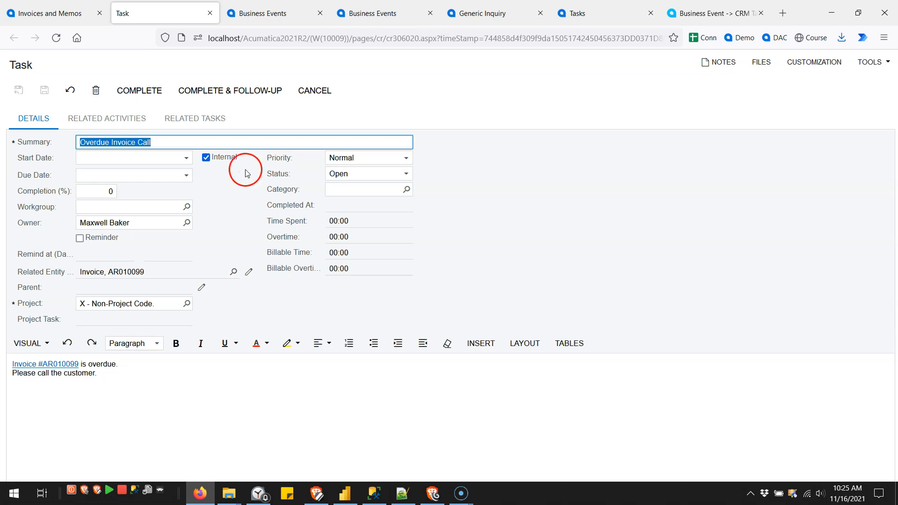
click(210, 13)
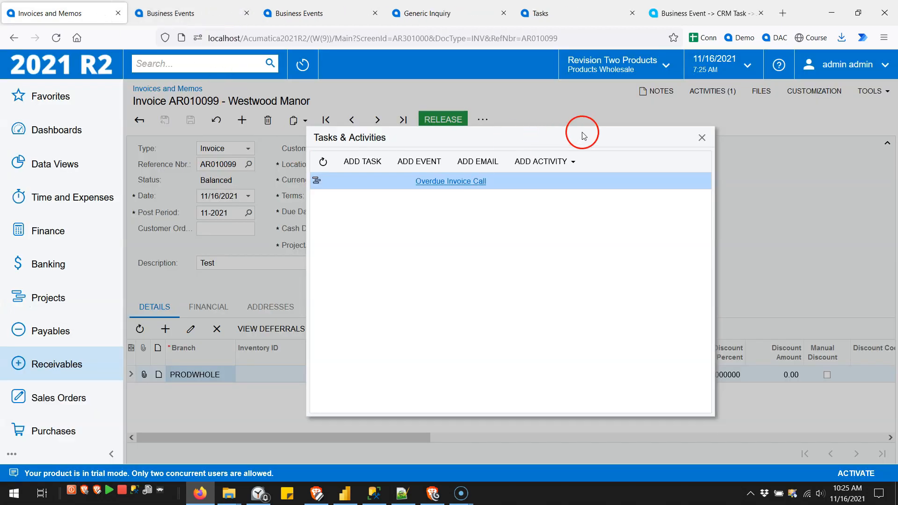
click(702, 138)
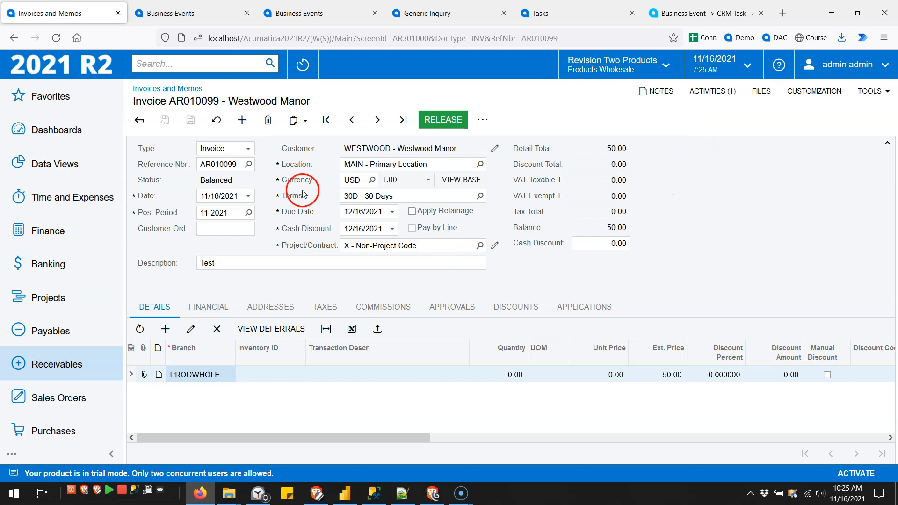
click(202, 17)
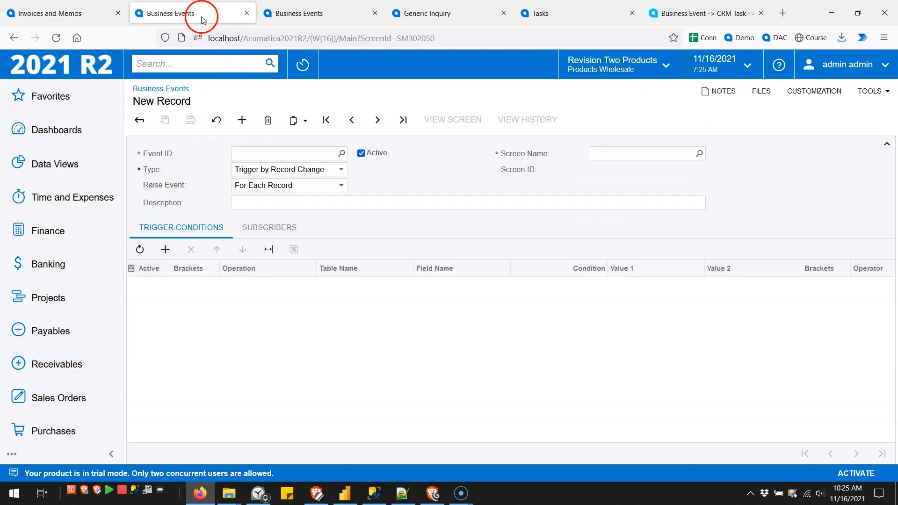
Step: Enter 'Overdue Invoice' as the new business event's ID
click(294, 154)
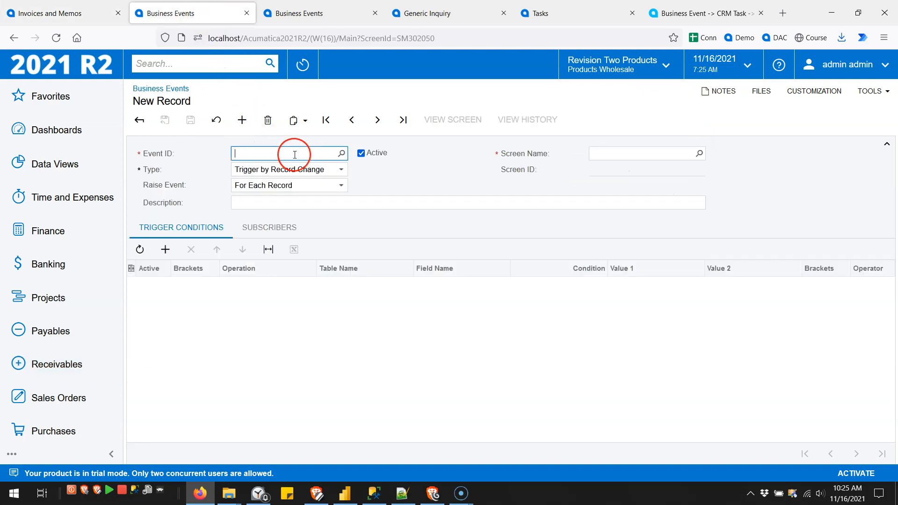
text(Overdue Invoice)
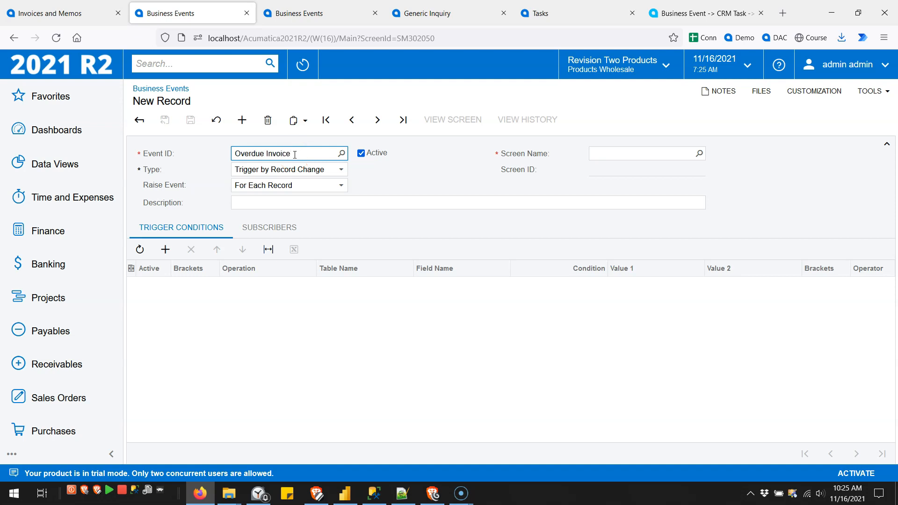
key(Tab)
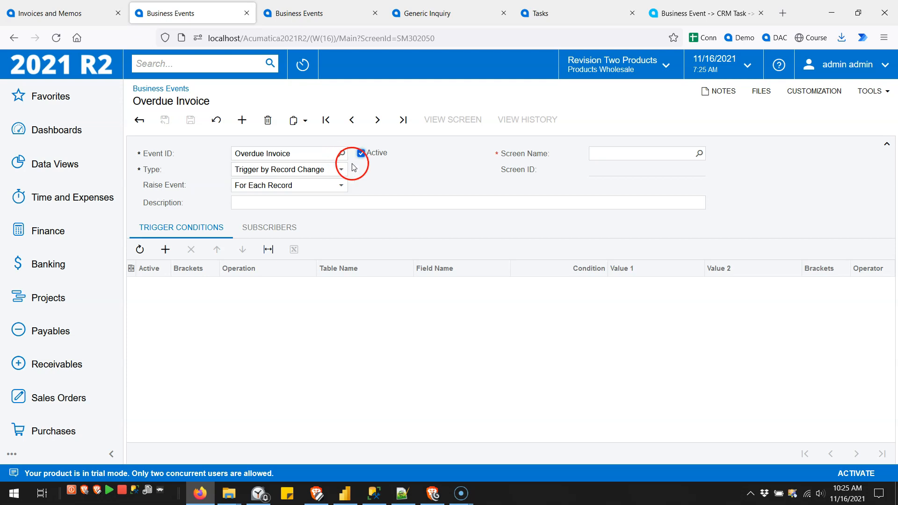
Step: Search screens for 'invoices and memo', then open the Receivables Invoices and Memos list
click(699, 154)
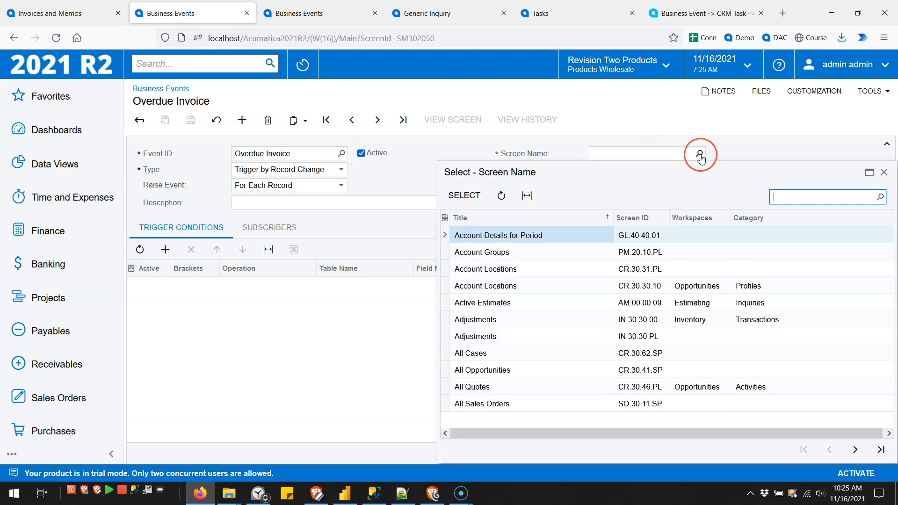
text(invoices and memo)
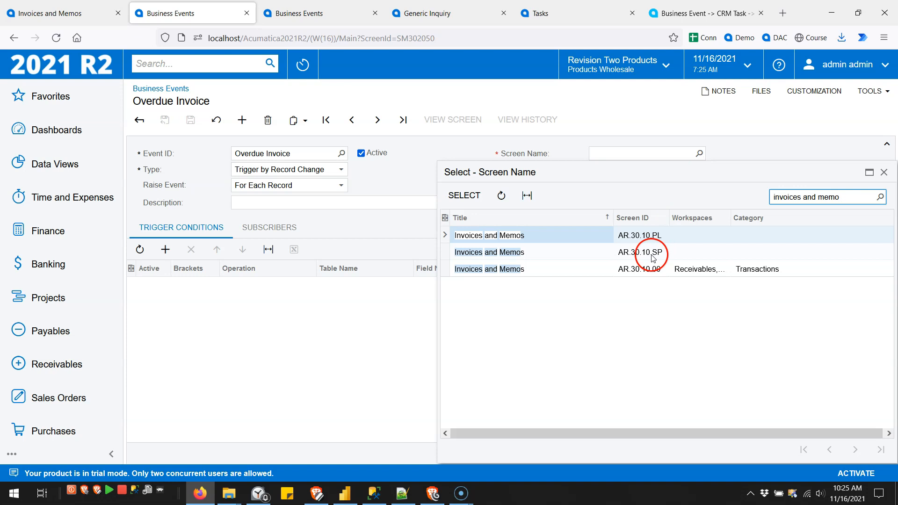
click(637, 242)
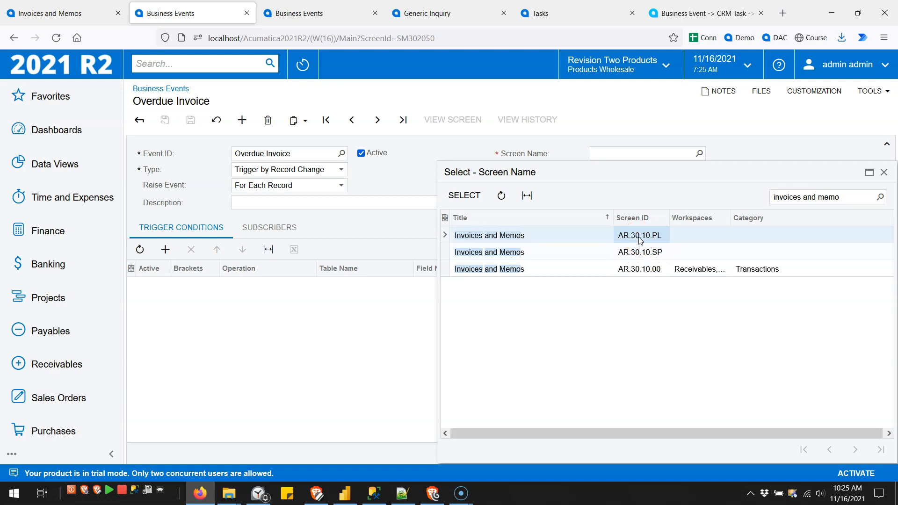
click(99, 362)
click(200, 205)
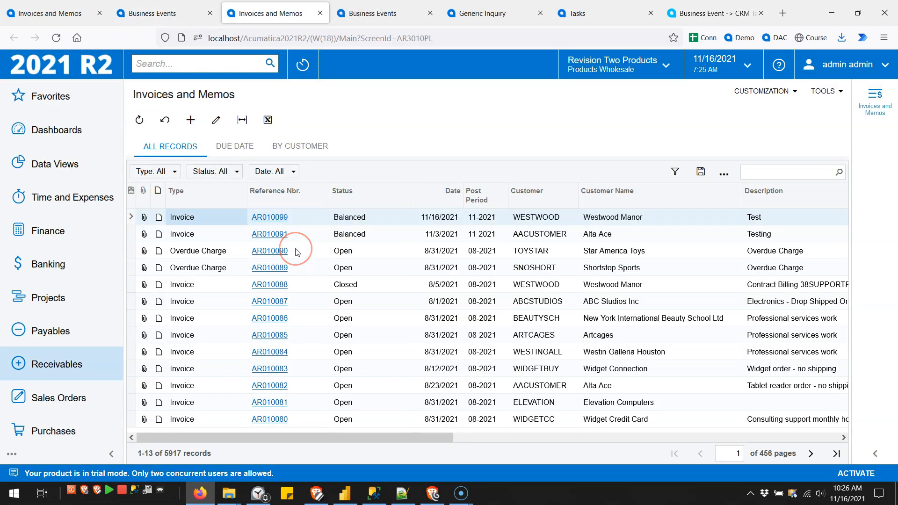
Step: Compare list ID AR3010PL with invoice AR010091's form ID AR301000, then close the tab
double_click(410, 38)
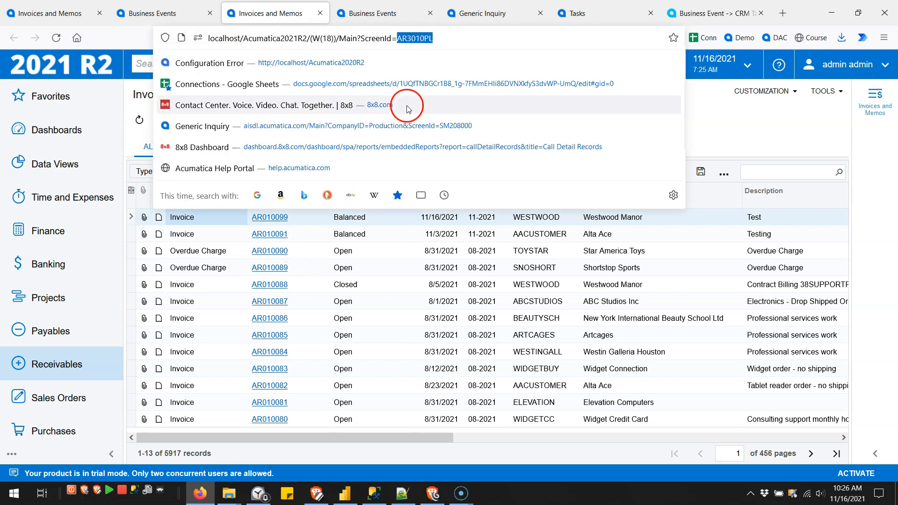
click(364, 251)
click(269, 235)
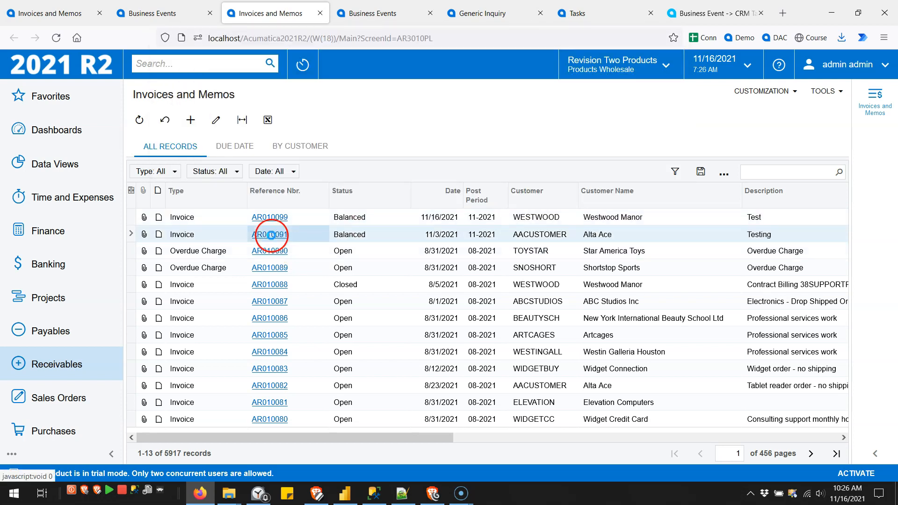
click(412, 42)
double_click(412, 42)
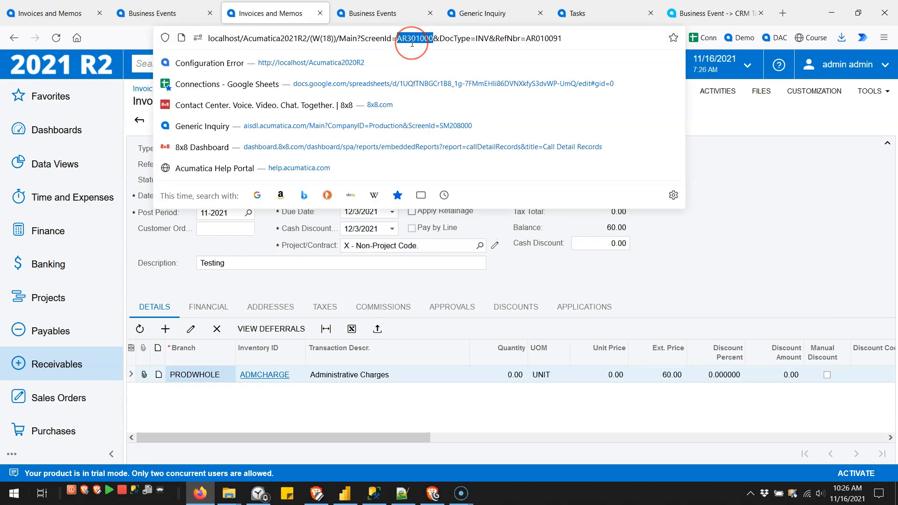
click(320, 13)
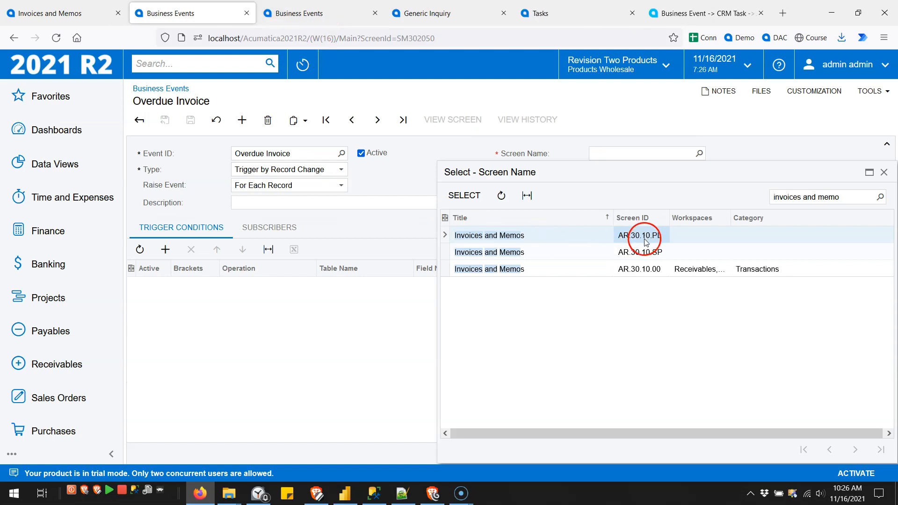
Step: Set the event's screen to Invoices and Memos (AR.30.10.00), keeping Trigger by Record Change
click(643, 269)
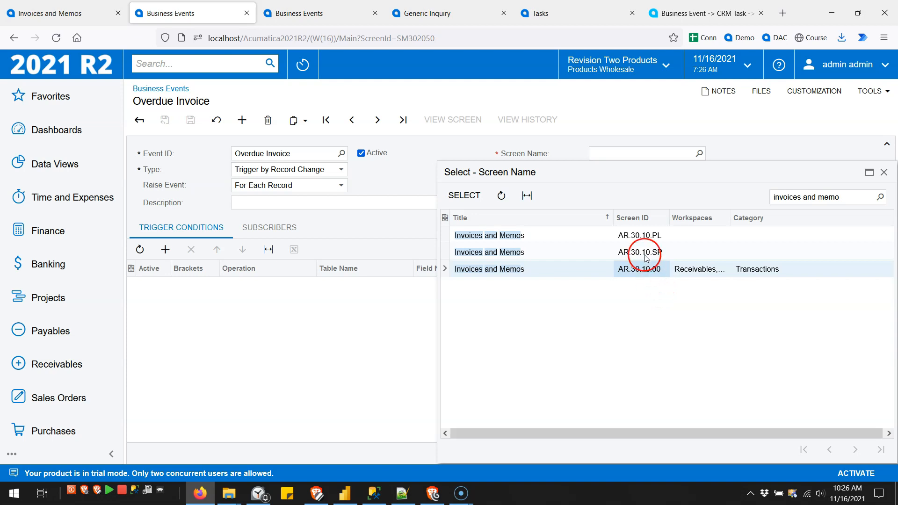
click(637, 236)
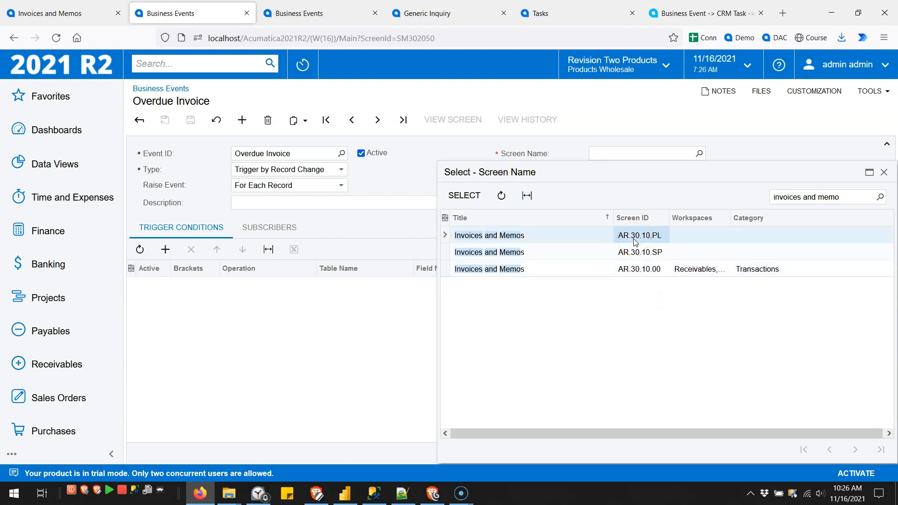
click(638, 270)
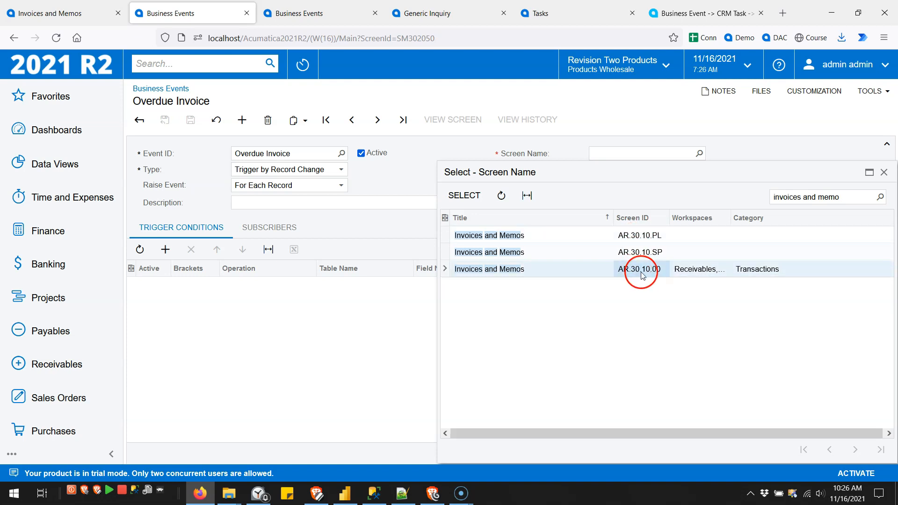
double_click(641, 275)
click(317, 169)
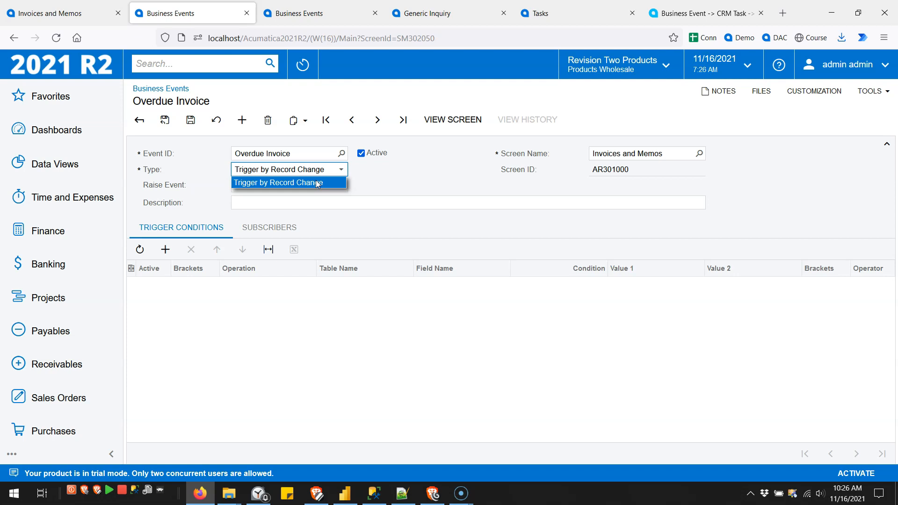
click(329, 184)
Step: Switch the screen to the Invoices and Memos list AR3010PL, still Trigger by Record Change
click(698, 153)
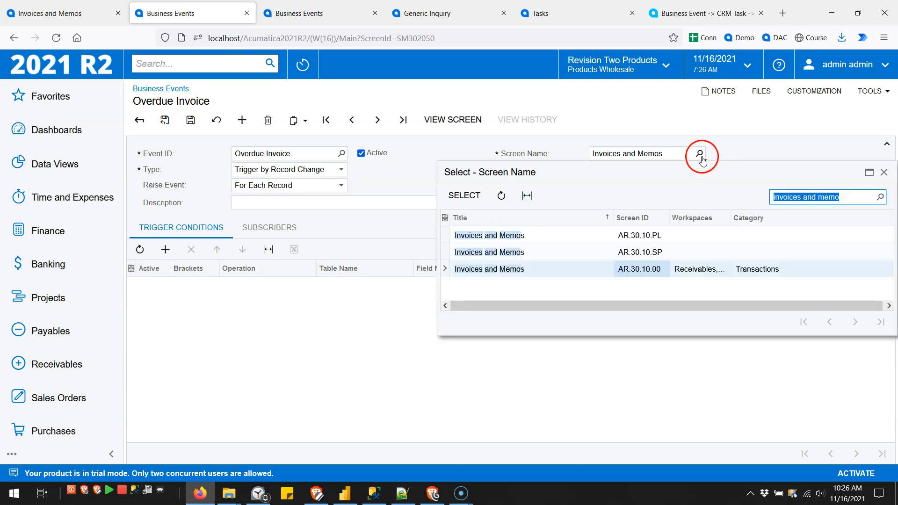
double_click(647, 239)
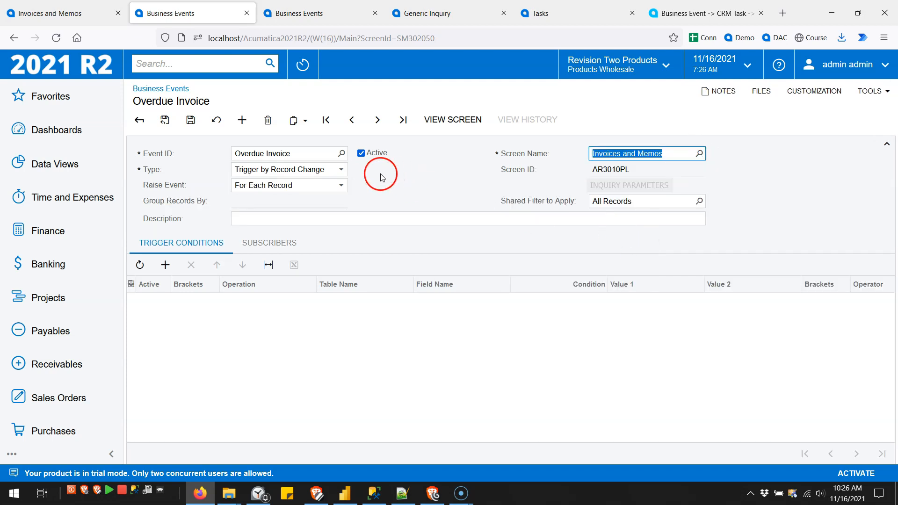
click(341, 170)
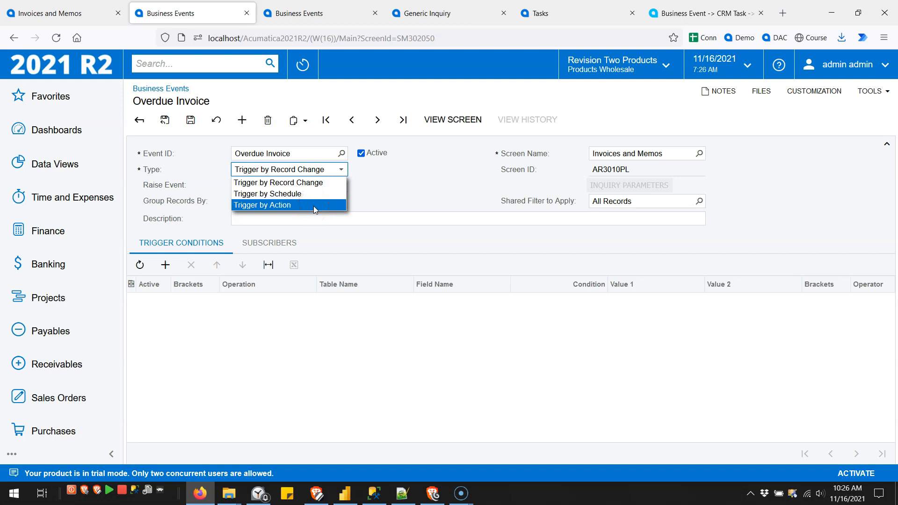
key(Escape)
click(304, 170)
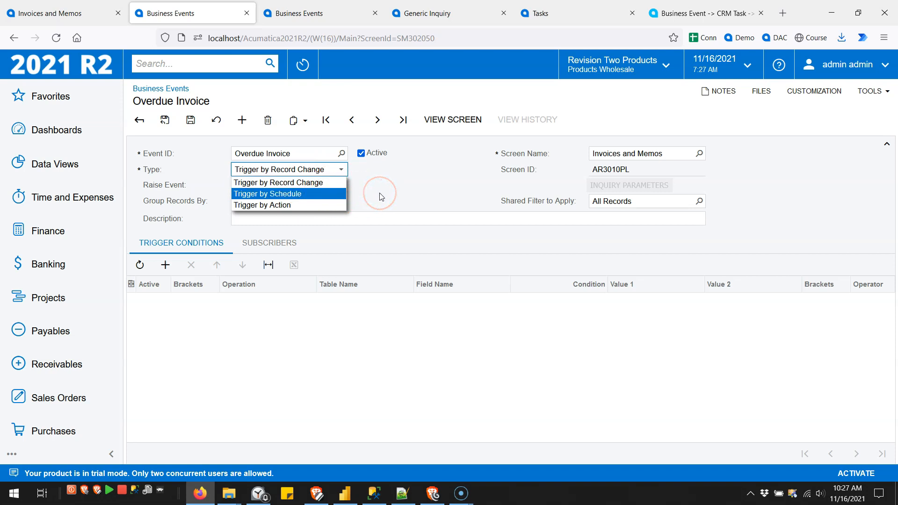
click(339, 172)
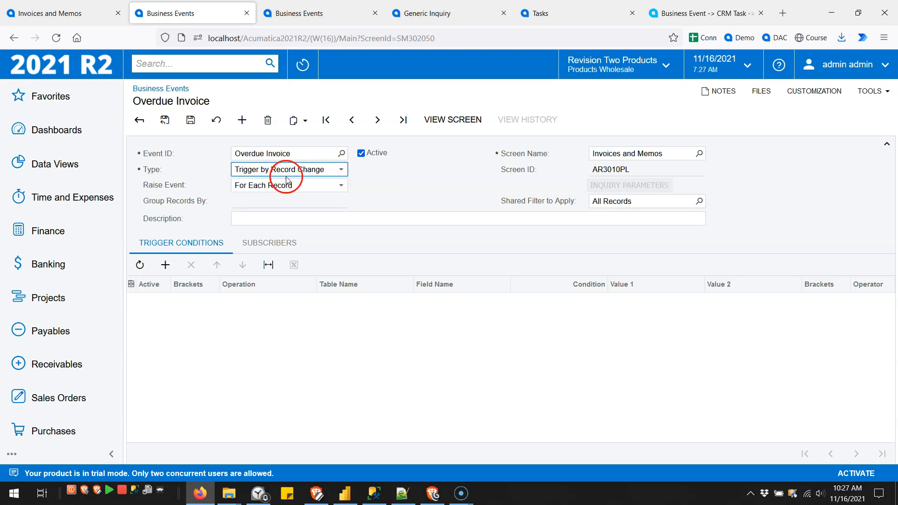
Step: Add a New Field Value trigger condition on ARInvoice Balance (curyDocBal)
click(286, 308)
click(299, 307)
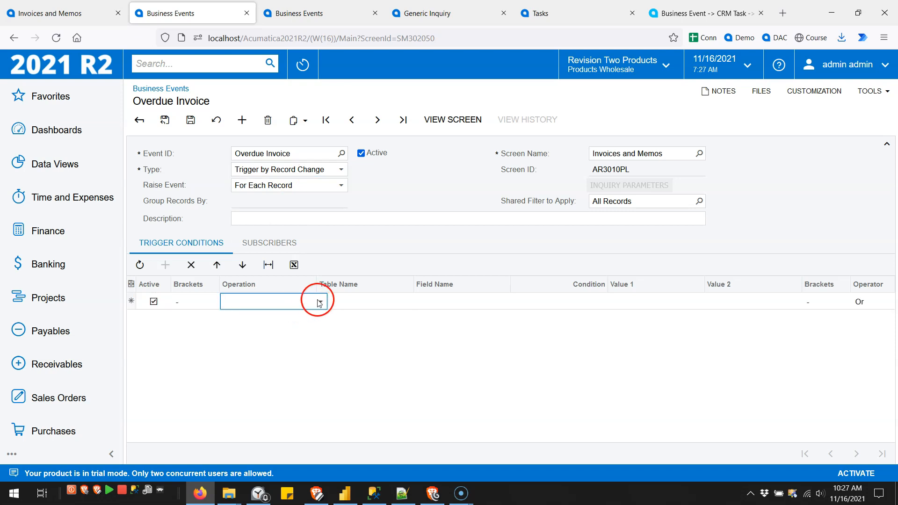
click(321, 303)
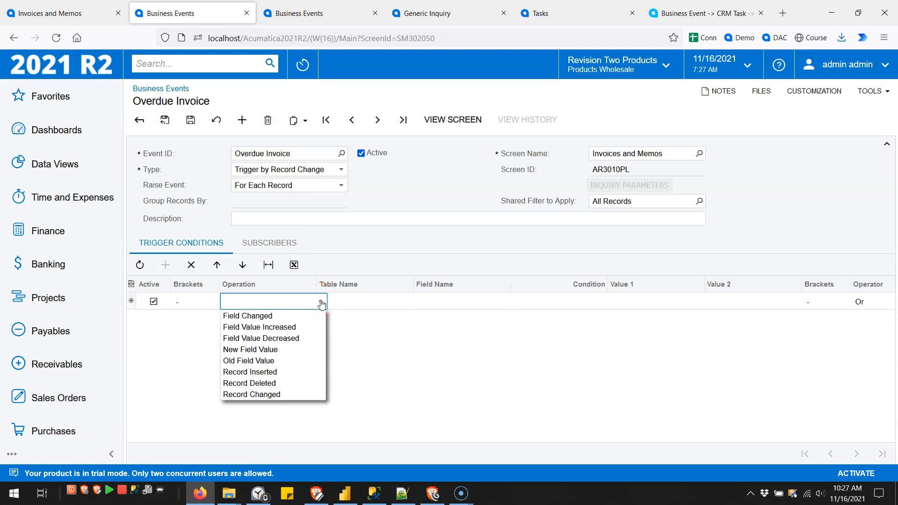
click(275, 348)
click(381, 303)
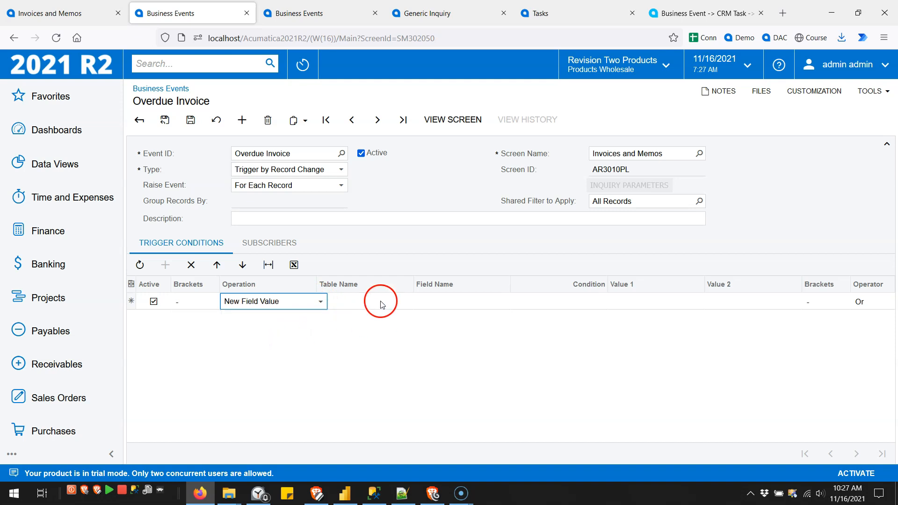
text(balan)
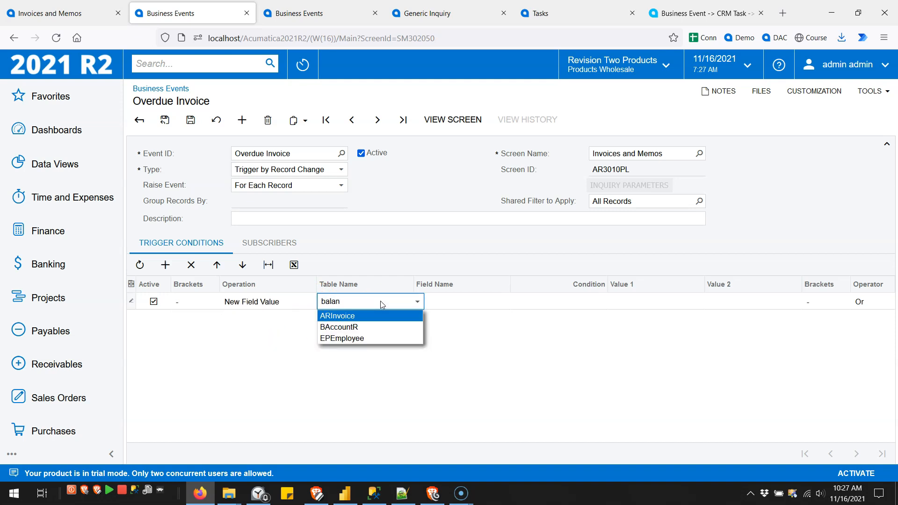
key(Tab)
text(bal)
key(Tab)
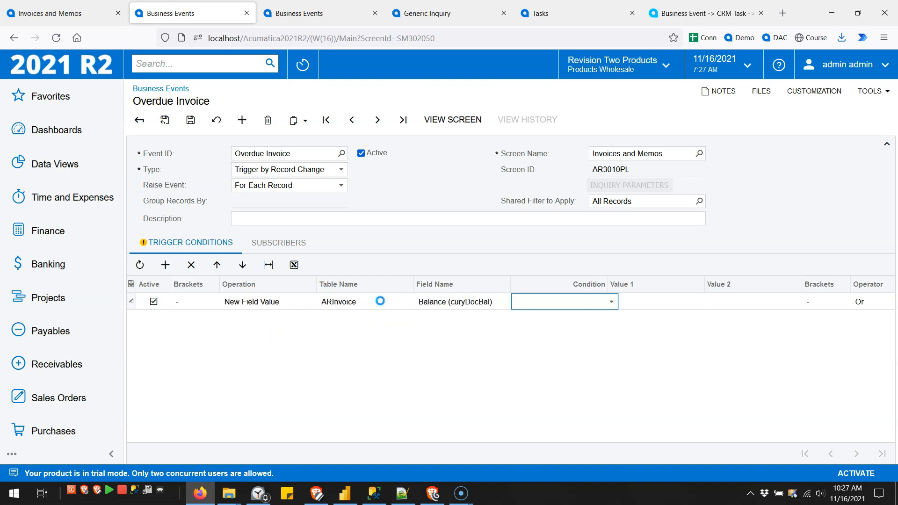
Step: Set the condition to Is Greater Than 0.00 and save the event
text(e)
key(Tab)
key(shift+Tab)
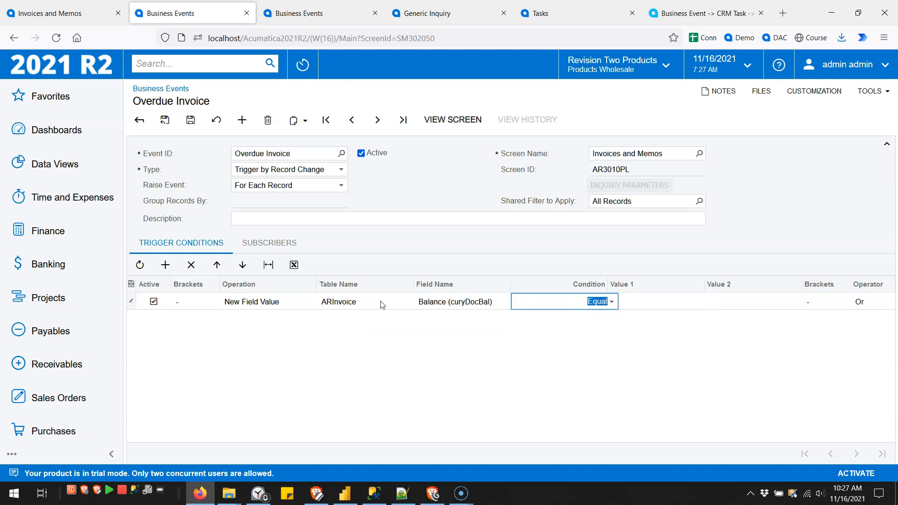
text(grea)
key(Tab)
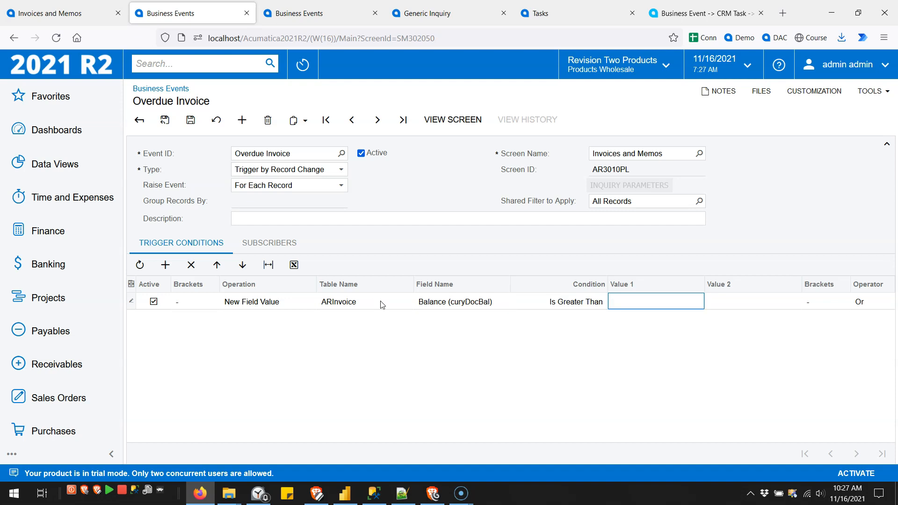
key(ctrl+s)
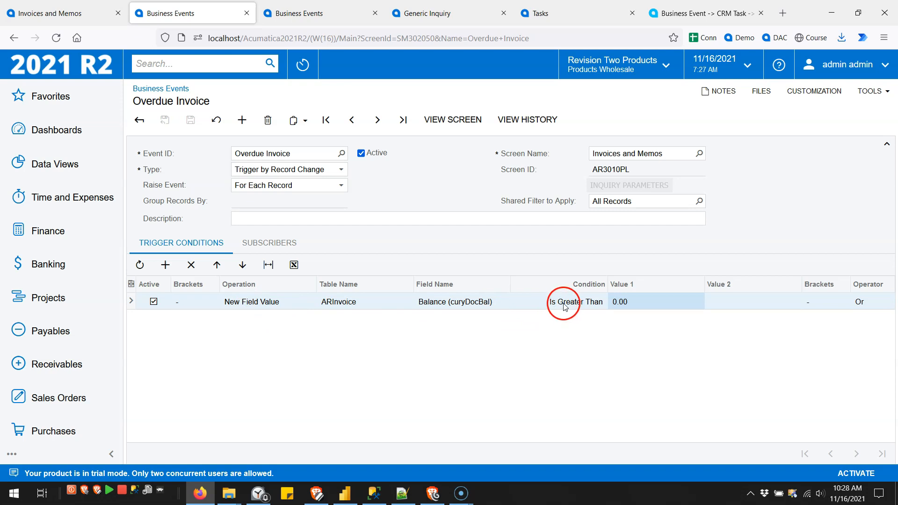
Step: Show the Overdue Invoice event's empty Subscribers list and its Create Subscriber types
click(290, 243)
click(348, 264)
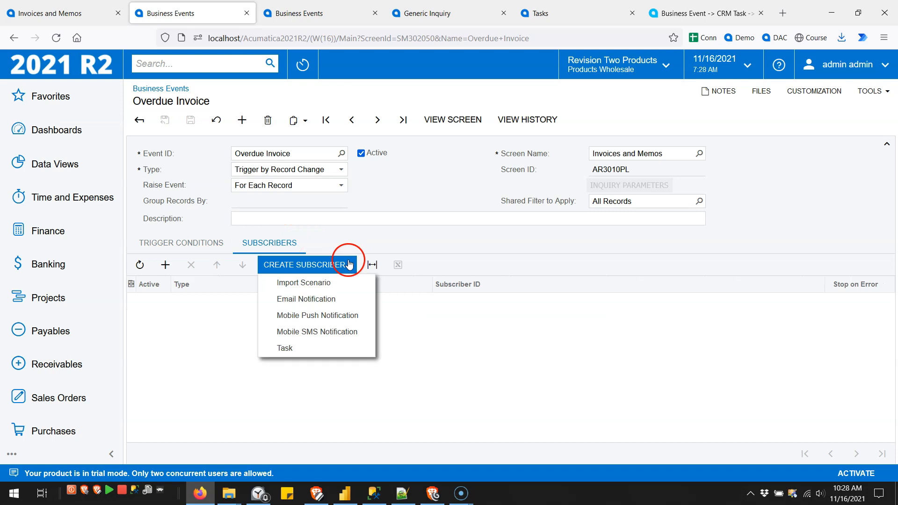
click(325, 350)
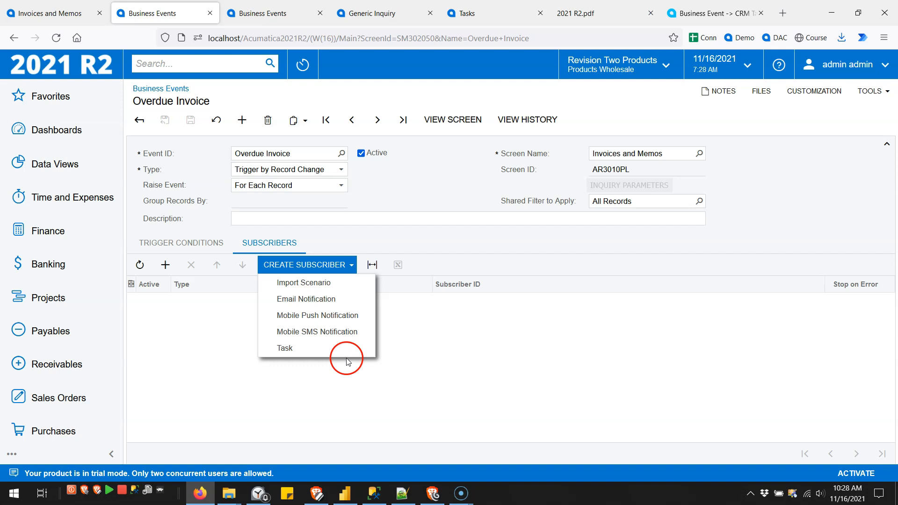
Step: Read Creating a Task Template in the 2021 R2 release notes PDF, then go back to the event
click(615, 28)
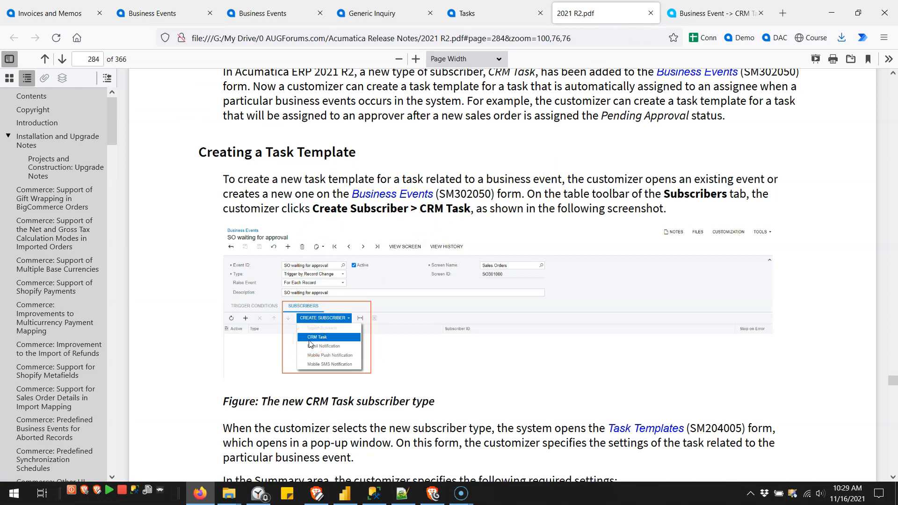
click(179, 14)
click(877, 90)
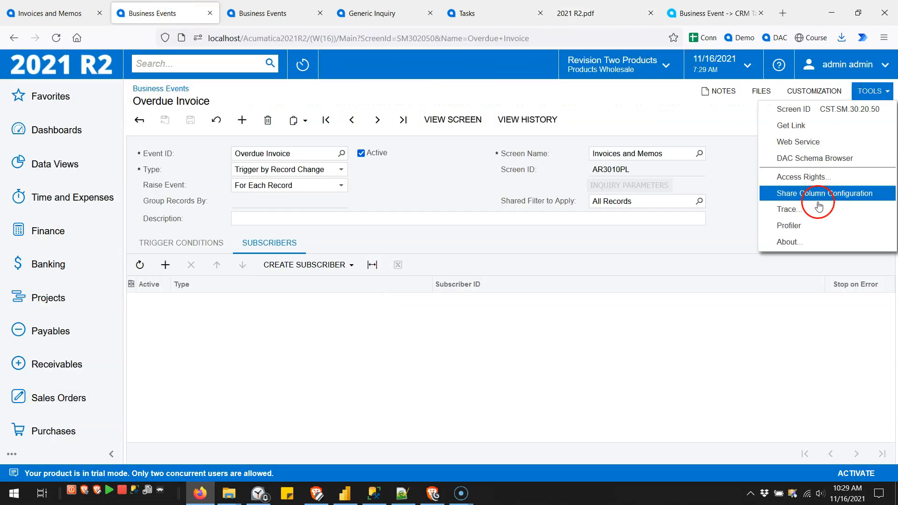
Step: Check the installed Acumatica build in About, then reopen the subscriber type list
click(812, 241)
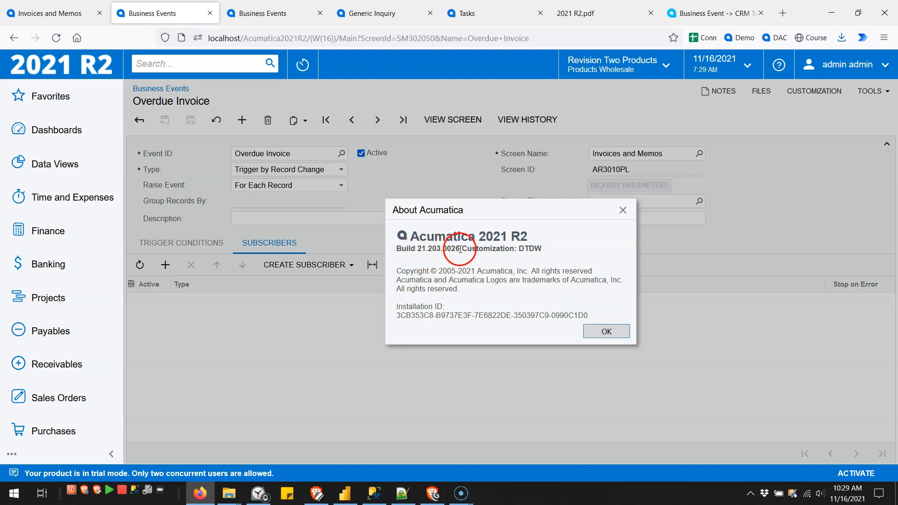
click(622, 210)
click(350, 264)
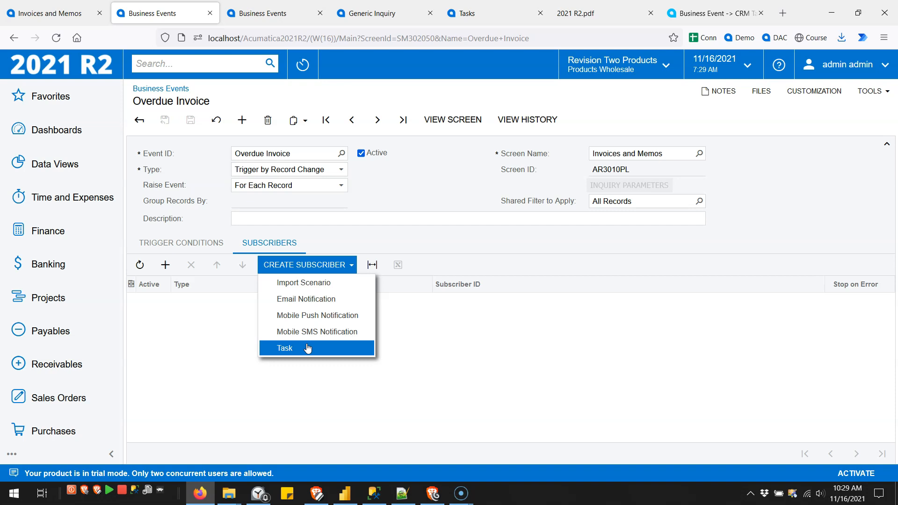
Step: Add a Task subscriber and set its description and summary to 'Overdue Invoice'
click(294, 349)
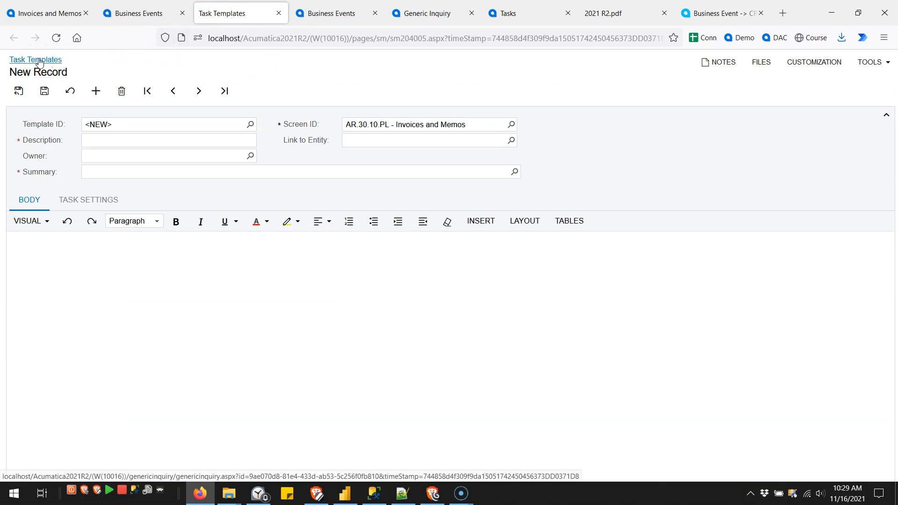
click(124, 141)
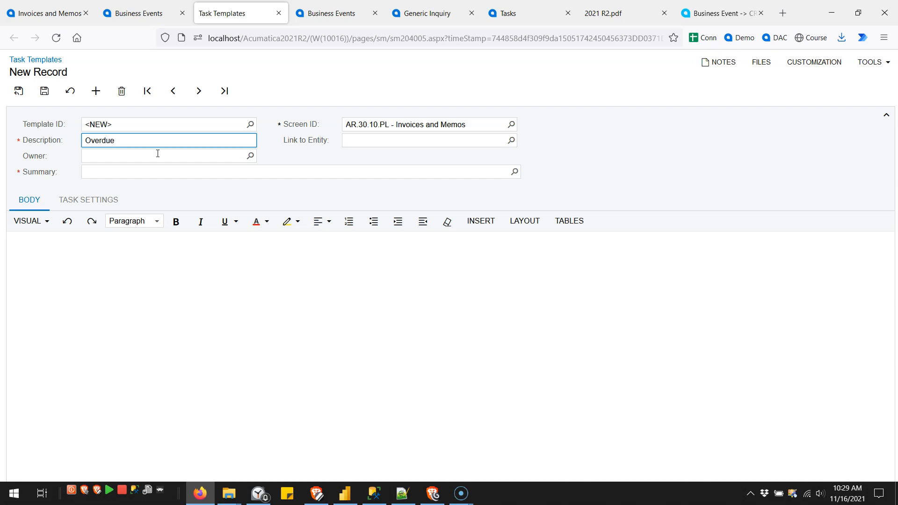
key(ctrl+a)
key(ctrl+c)
click(161, 170)
key(ctrl+v)
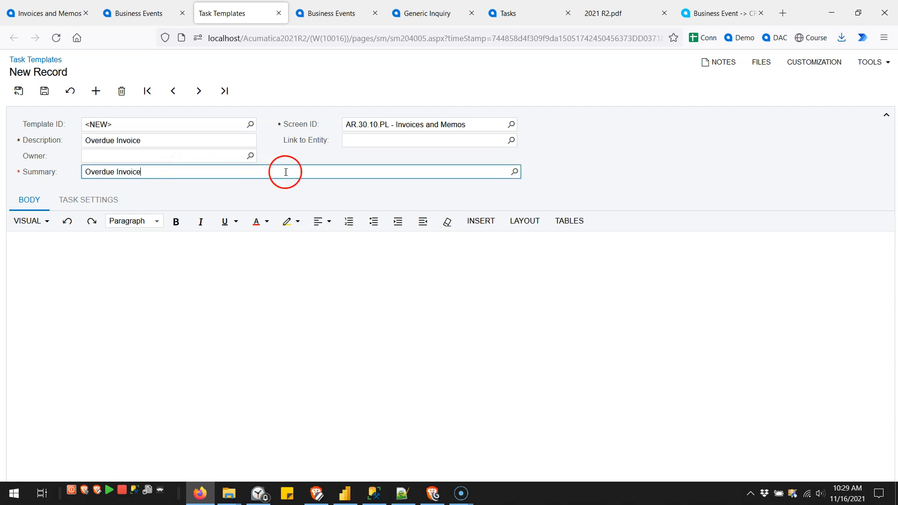
click(353, 163)
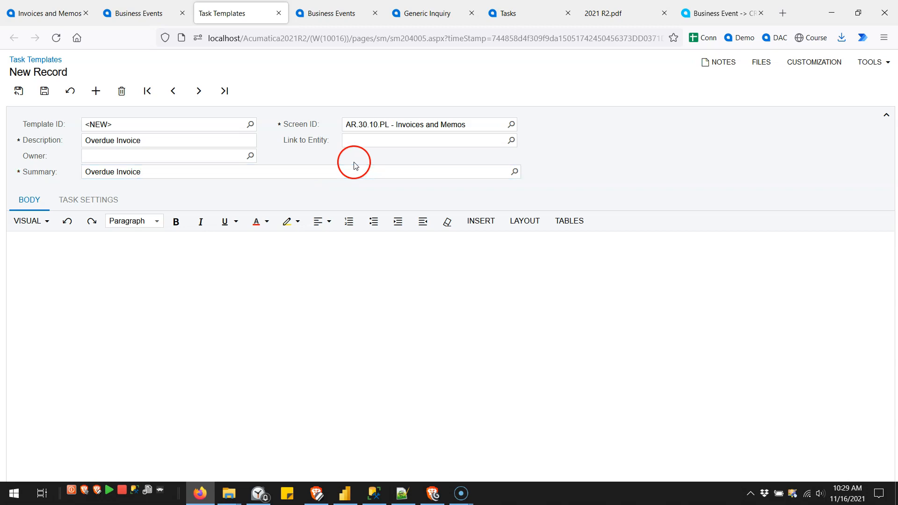
Step: Write the body 'Invoice #((ARInvoice_refNbr)) is overdue. Please call the customer.' using the refNbr data field
click(205, 276)
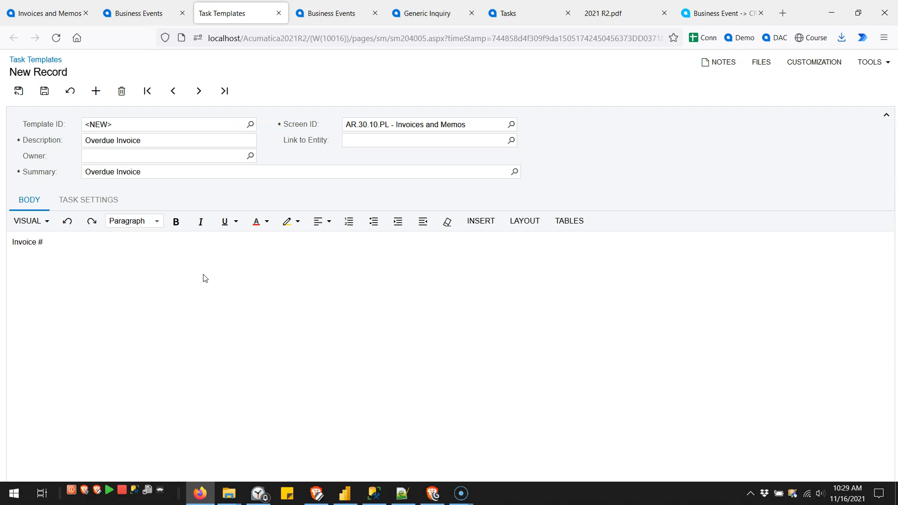
click(481, 220)
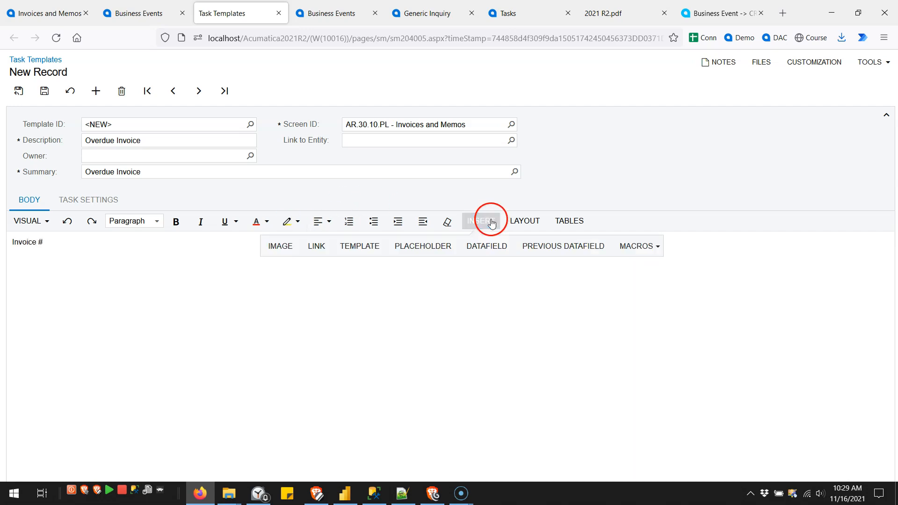
click(477, 246)
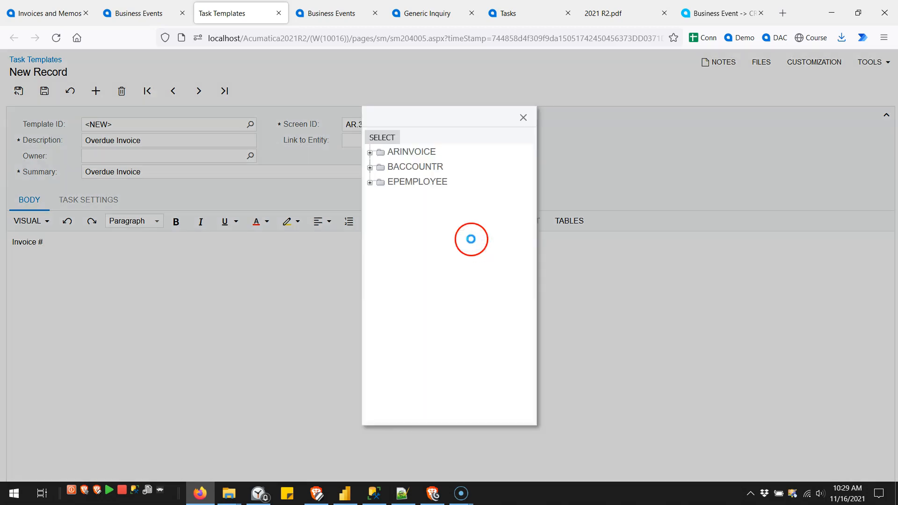
click(382, 158)
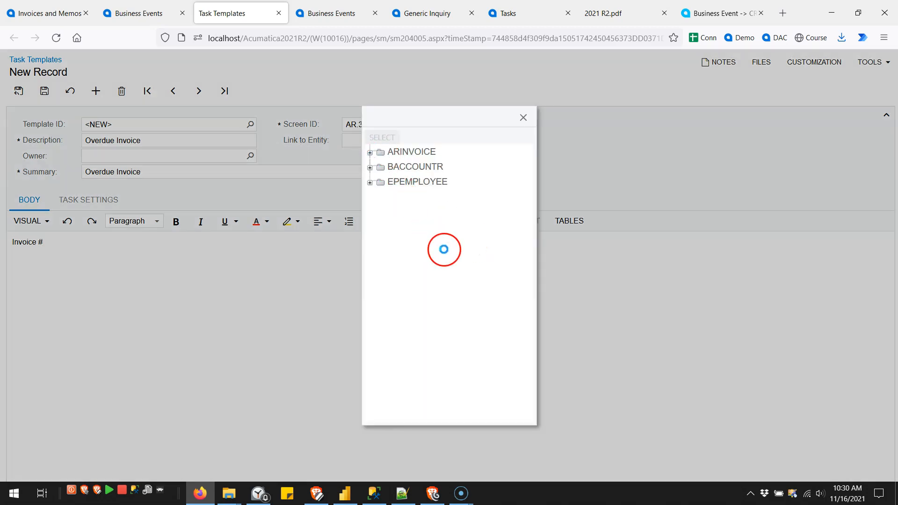
scroll(446, 256, down, 5)
double_click(412, 367)
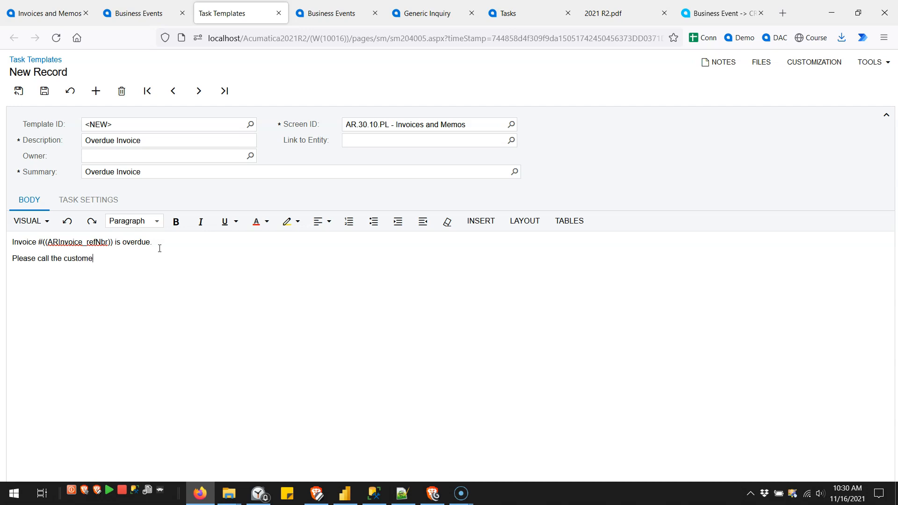
click(113, 242)
click(201, 223)
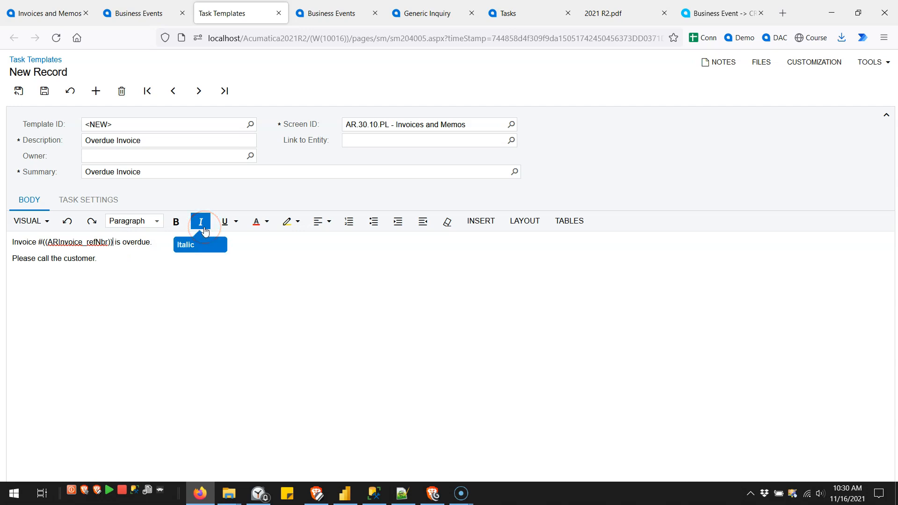
key(shift+Home)
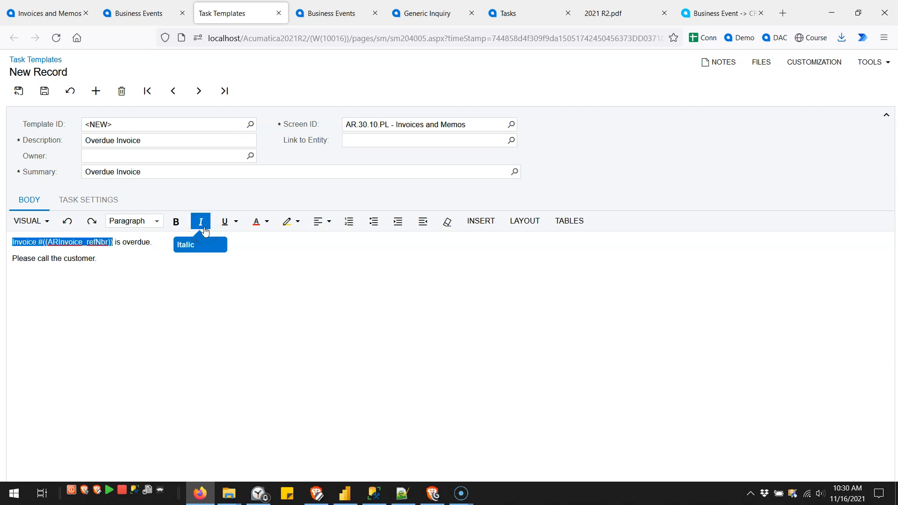
Step: Turn the body's first line into a link to the Invoices and Memos screen
click(477, 228)
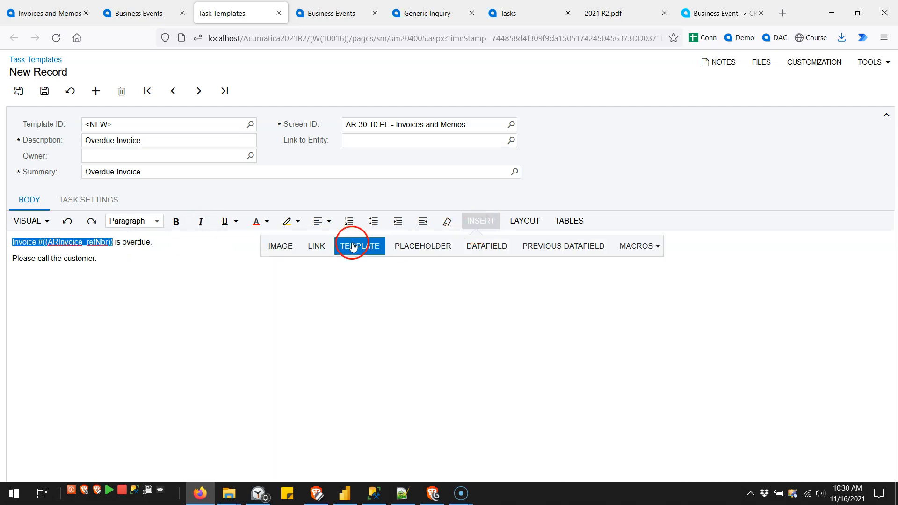
click(316, 248)
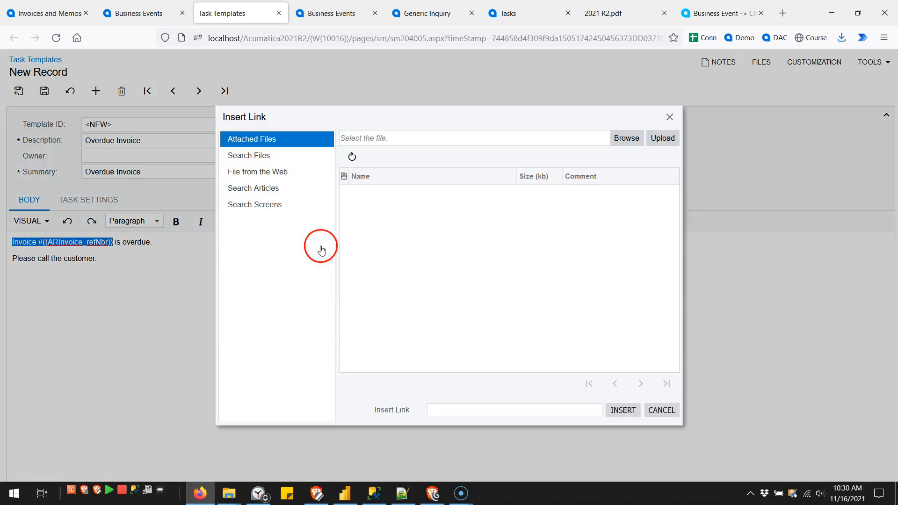
click(274, 207)
click(523, 139)
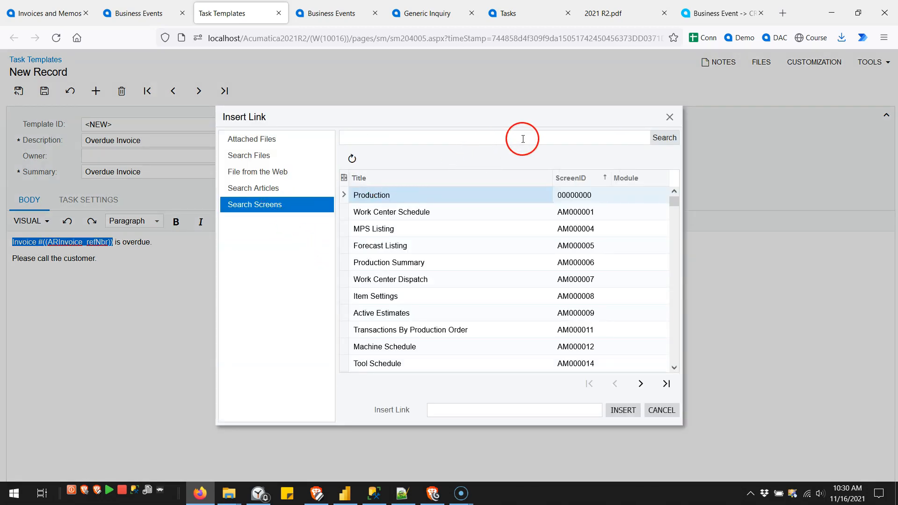
text(invoices and mem)
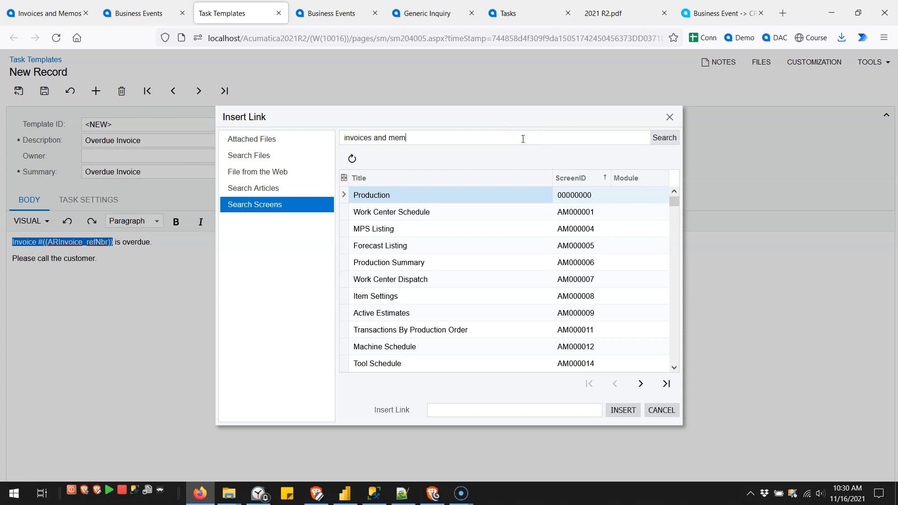
click(664, 137)
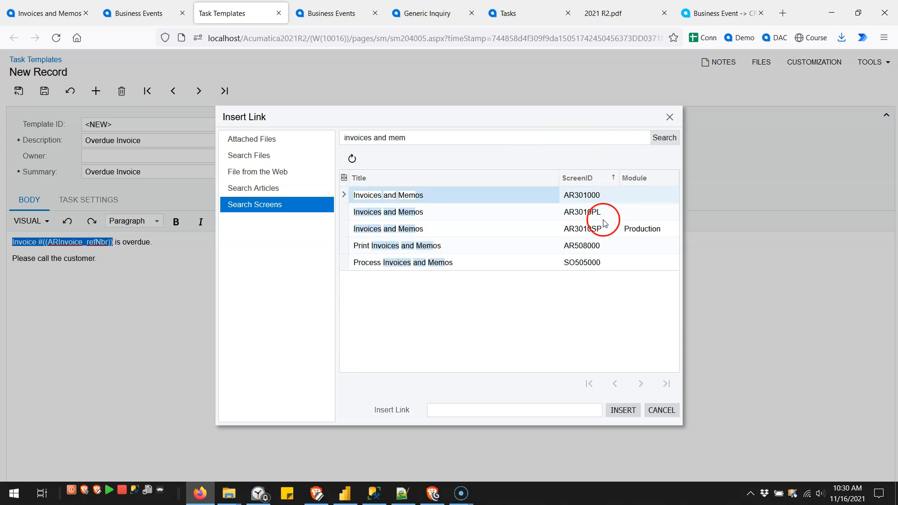
double_click(571, 199)
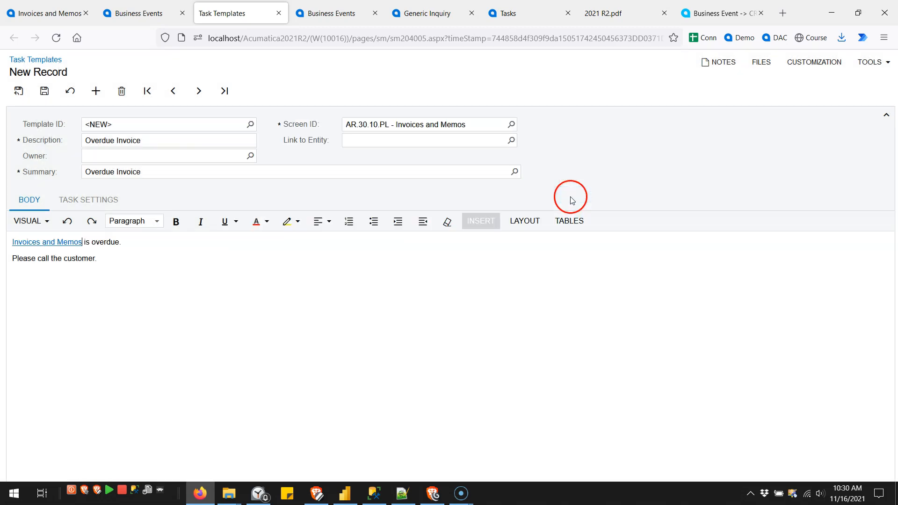
click(95, 245)
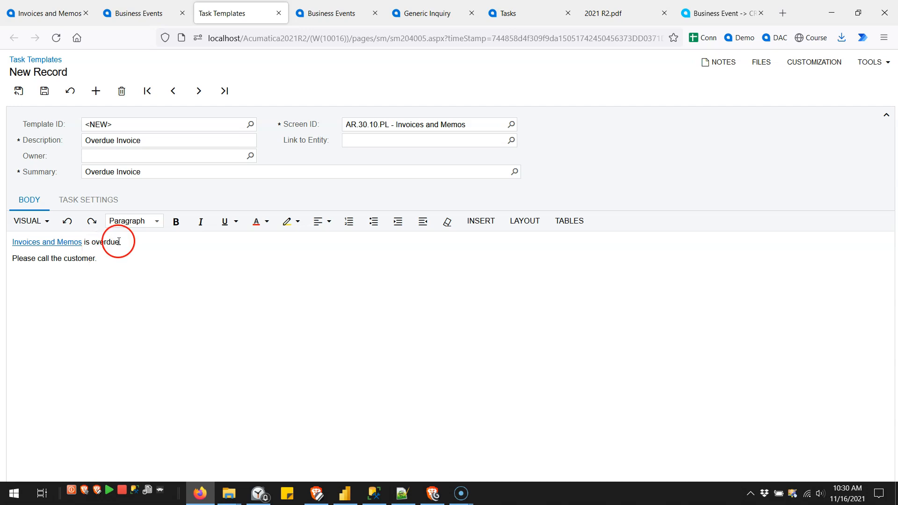
Step: Copy '&DocType=INV&RefNbr=AR010099' from invoice AR010099's address and return to the template body
click(44, 14)
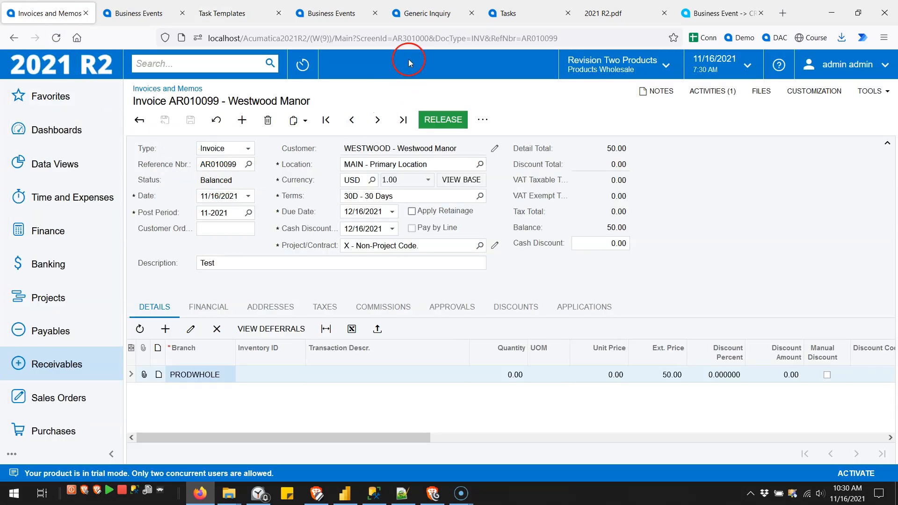
double_click(408, 40)
drag(427, 40, 485, 38)
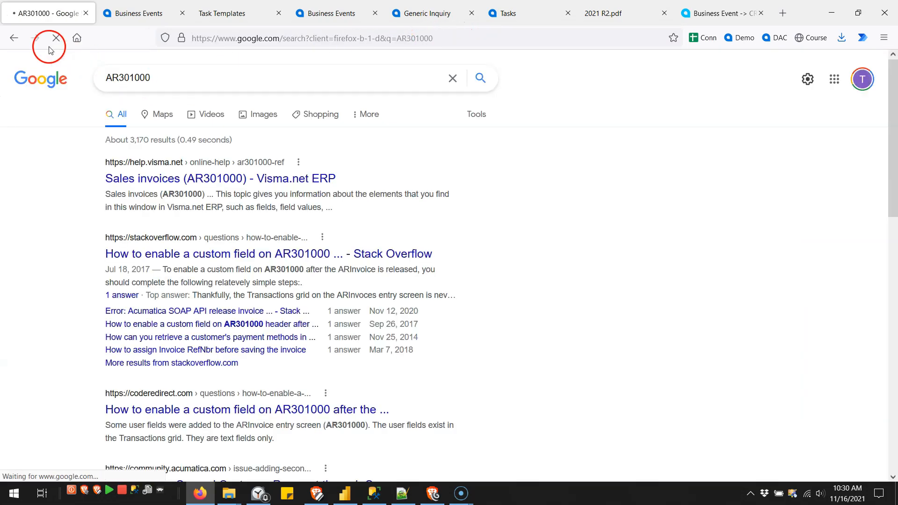
click(14, 38)
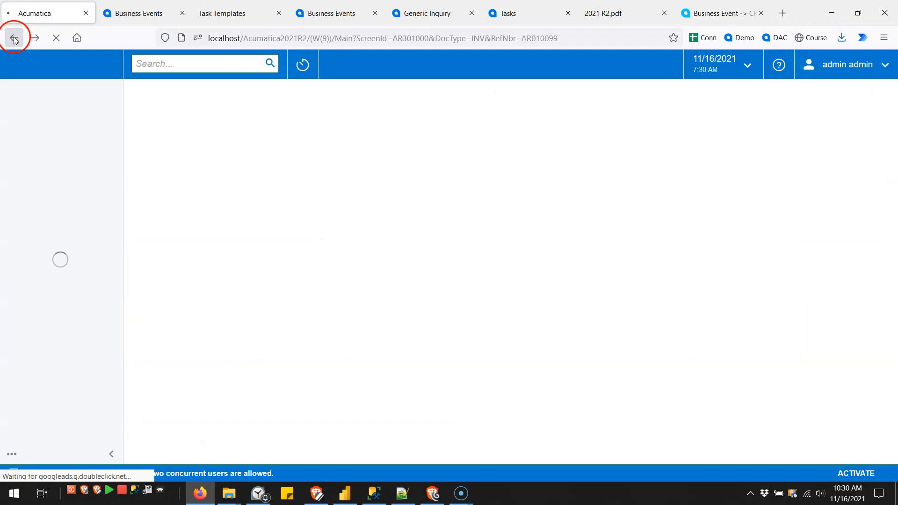
click(433, 38)
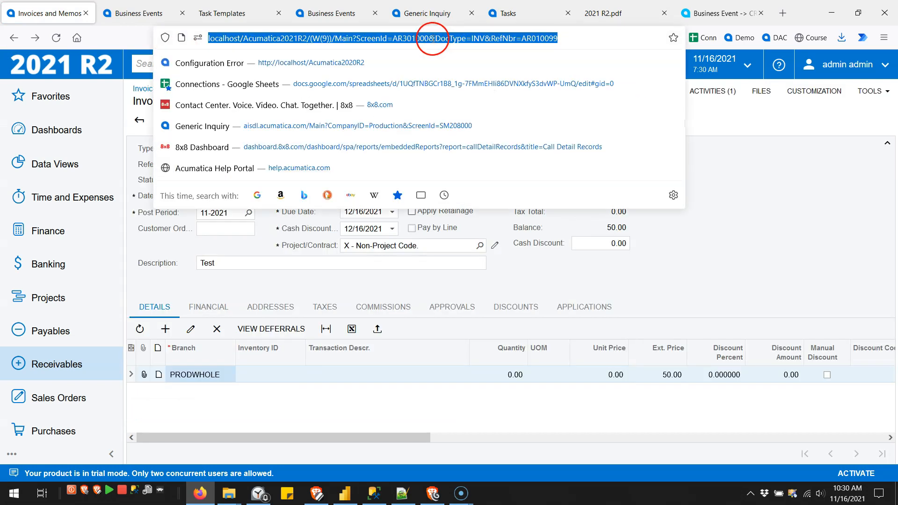
click(429, 38)
shift+click(575, 40)
key(ctrl+c)
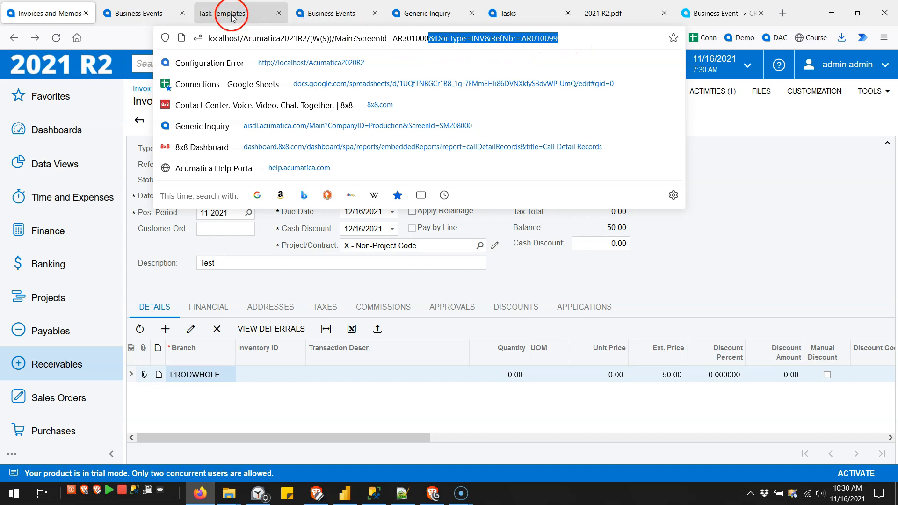
click(216, 13)
click(92, 241)
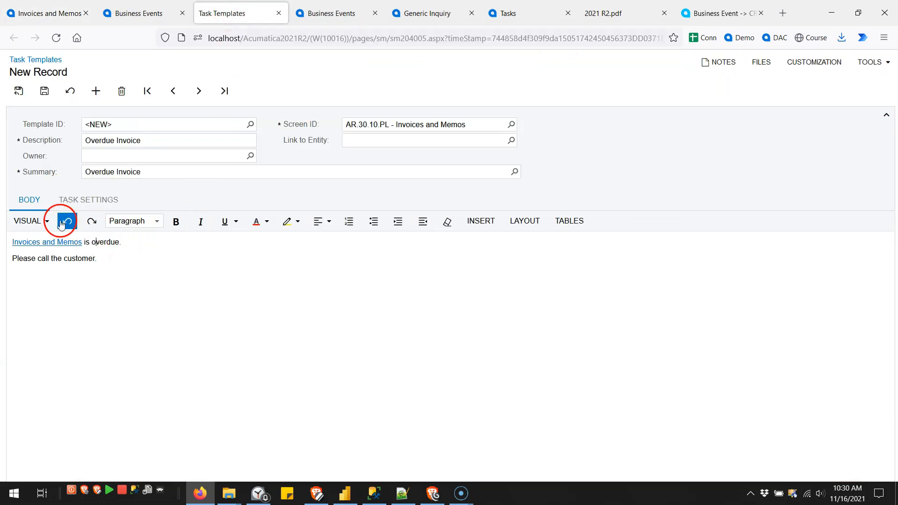
Step: In the HTML source, paste the DocType and RefNbr parameters right after ar301000 in the link address
click(31, 221)
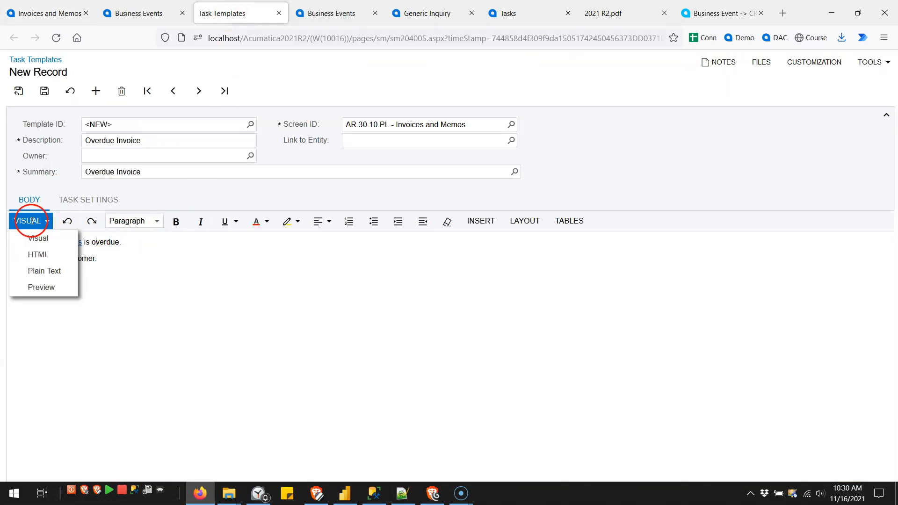
click(34, 255)
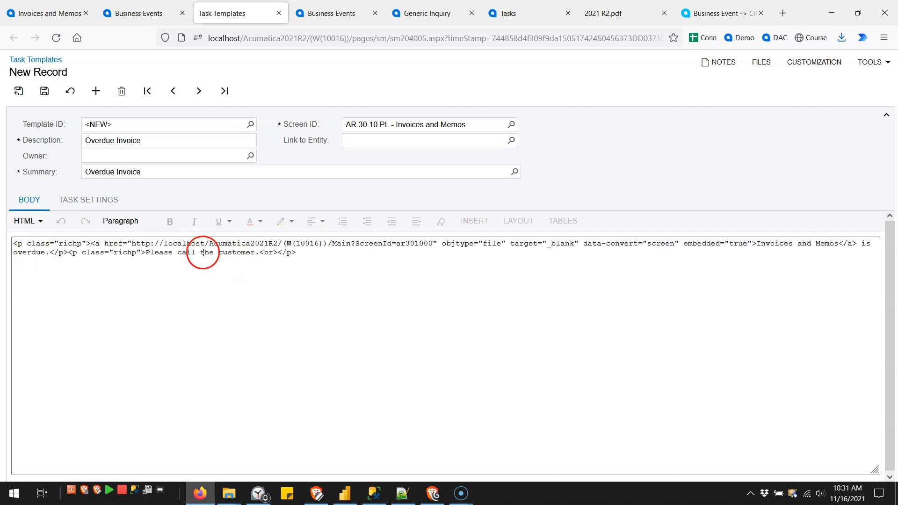
drag(91, 243, 439, 242)
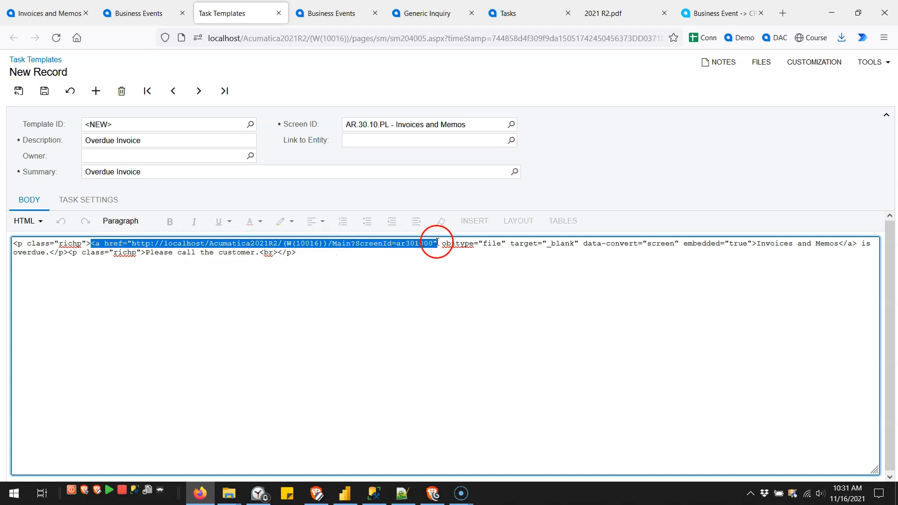
click(439, 249)
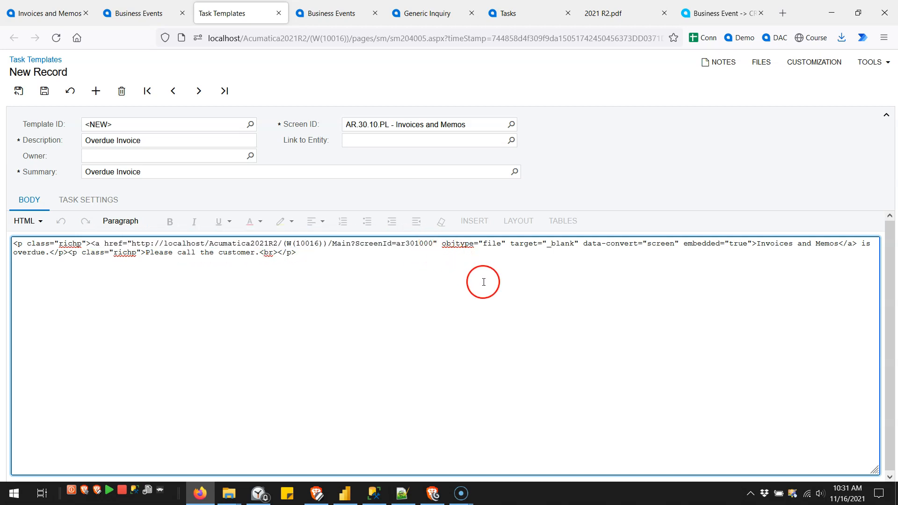
key(ctrl+v)
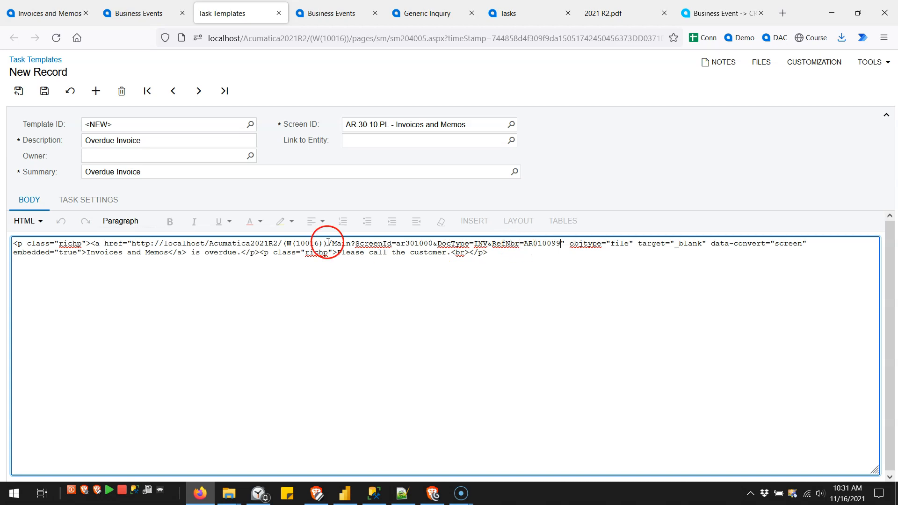
click(26, 221)
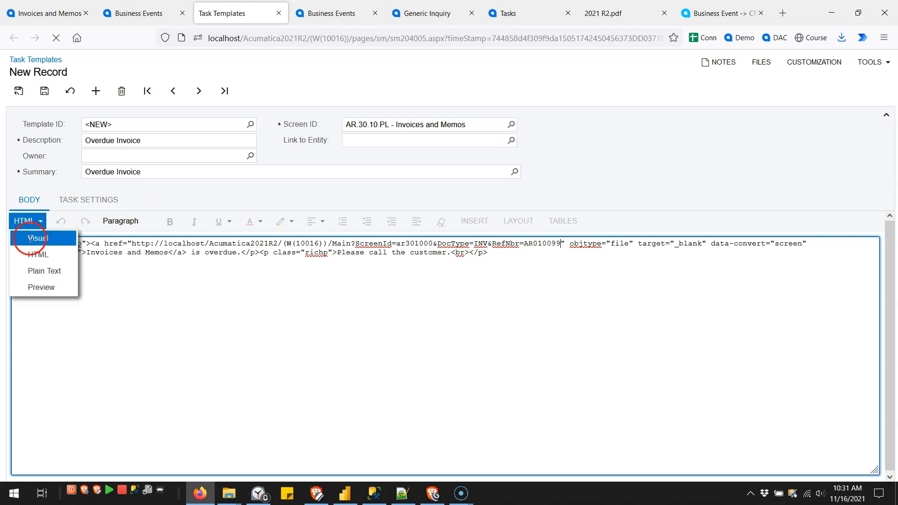
click(31, 238)
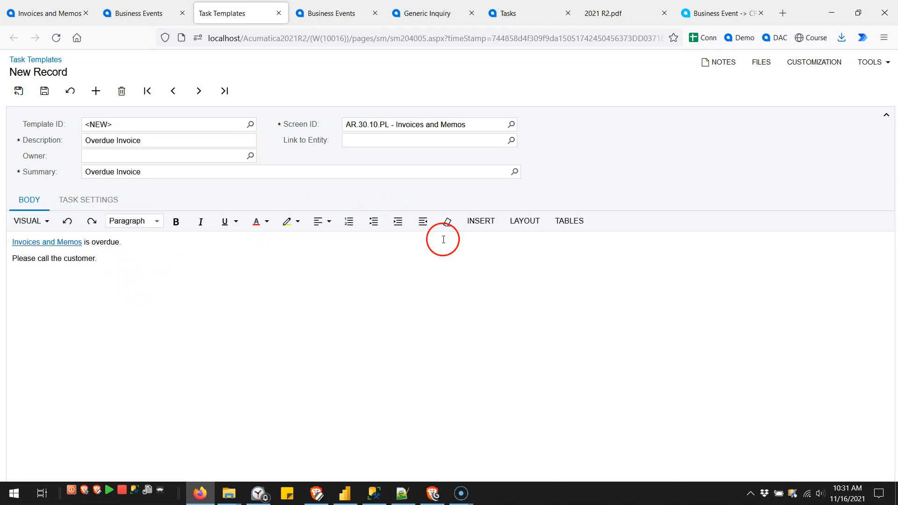
Step: Insert the ARInvoice docType field and replace INV in the href with ((ARInvoice_docType))
click(479, 224)
click(479, 246)
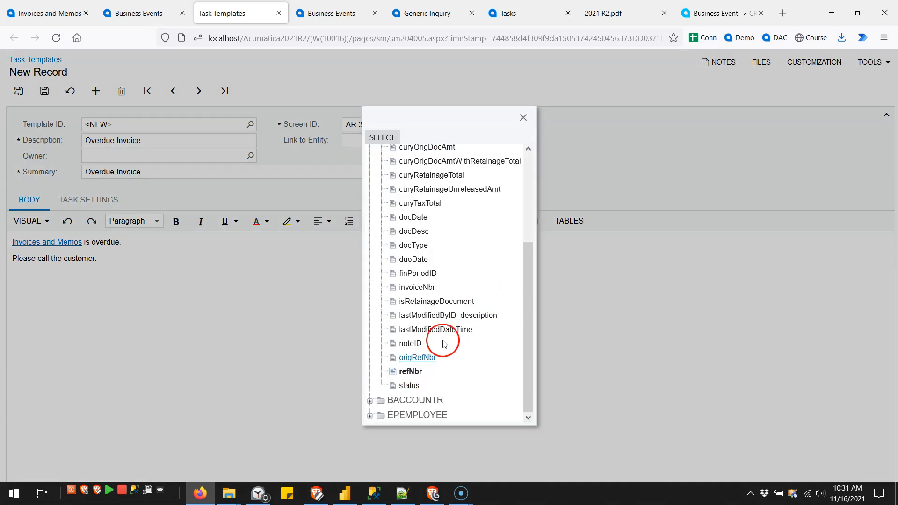
click(414, 246)
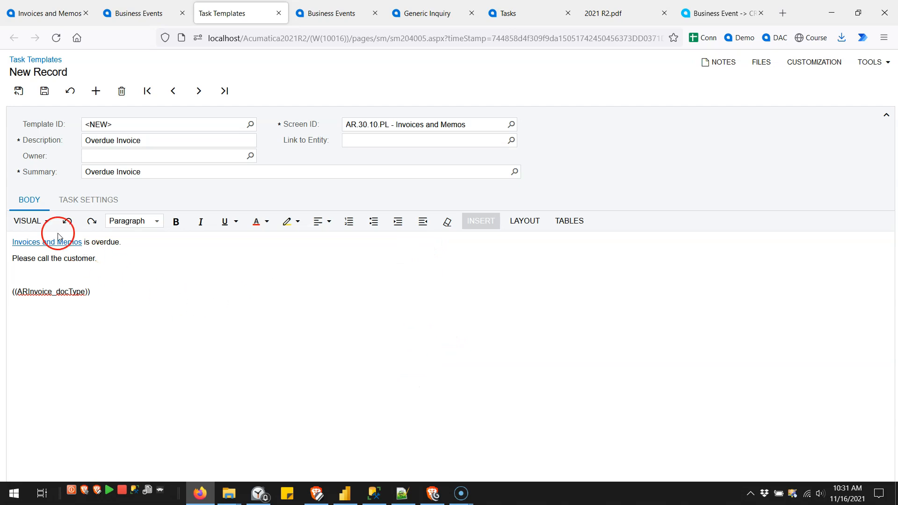
click(33, 221)
click(34, 254)
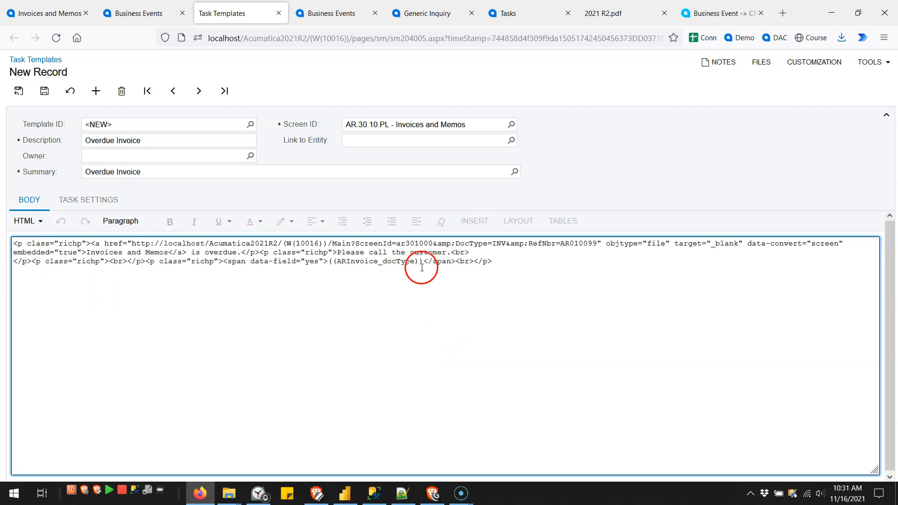
drag(327, 261, 420, 265)
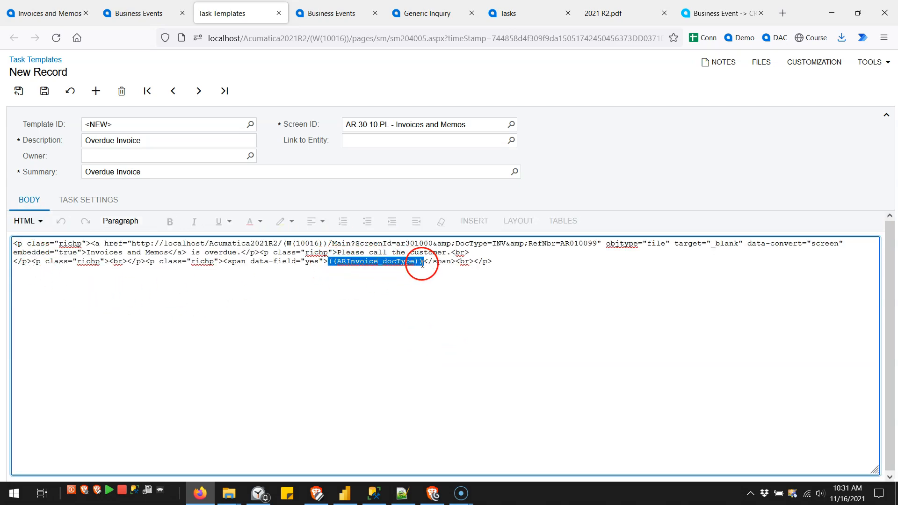
double_click(498, 244)
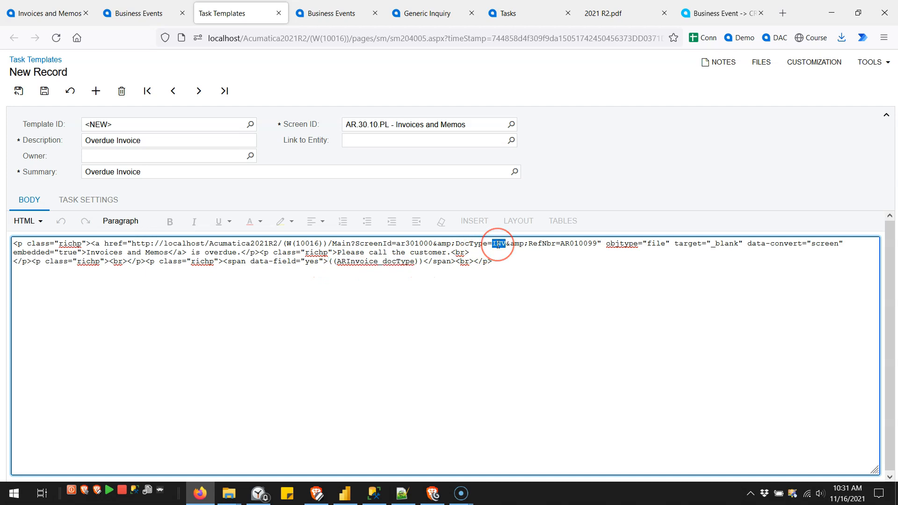
text(((ARInvoice_docType)))
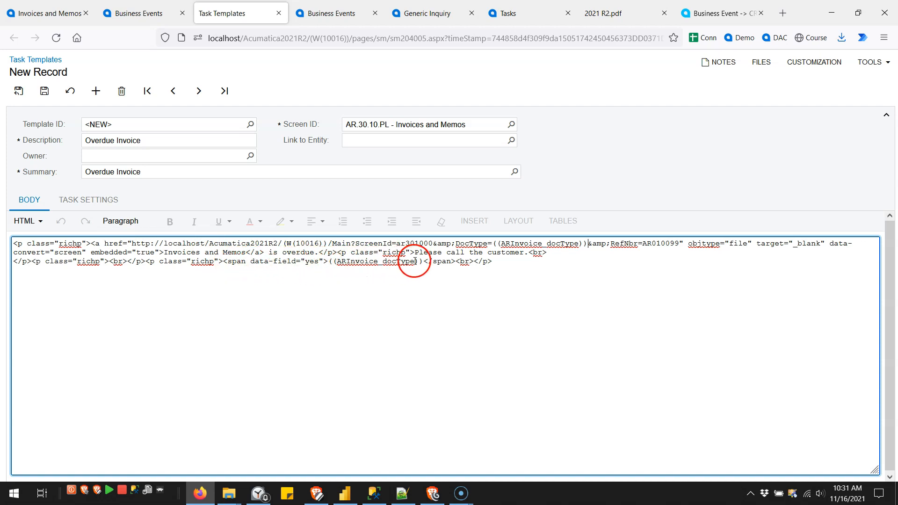
click(39, 221)
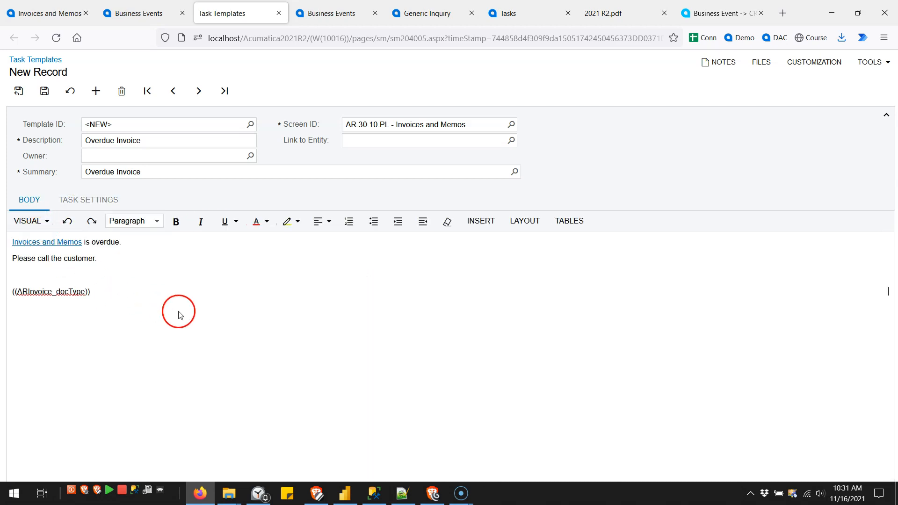
Step: Insert the ARInvoice refNbr field and replace AR010099 in the link address with it
click(481, 221)
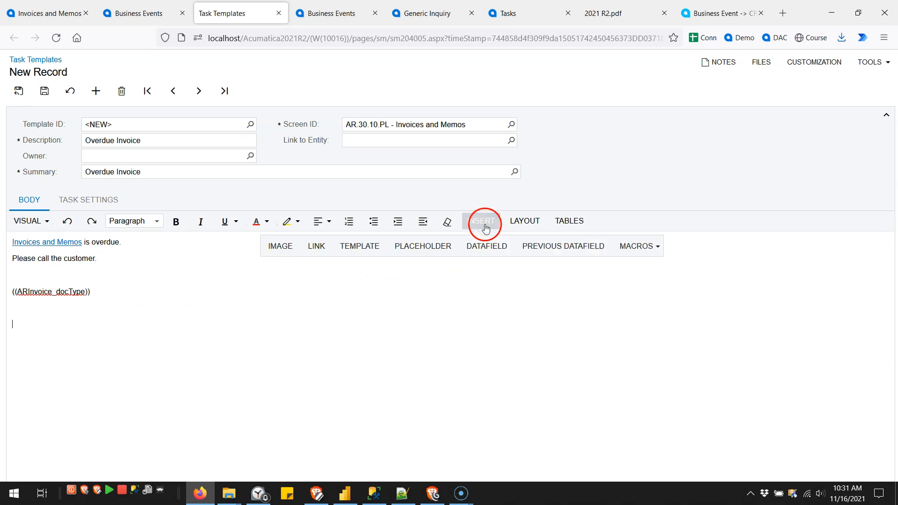
click(484, 245)
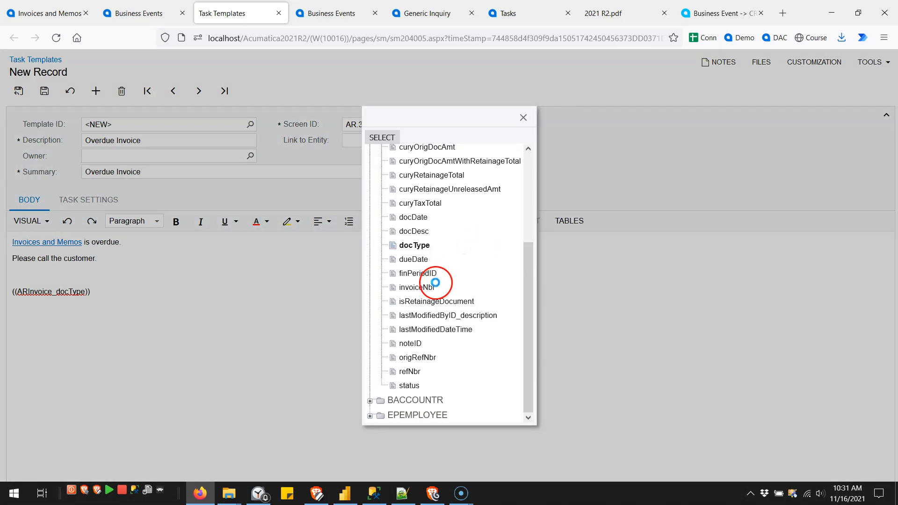
double_click(414, 373)
click(32, 223)
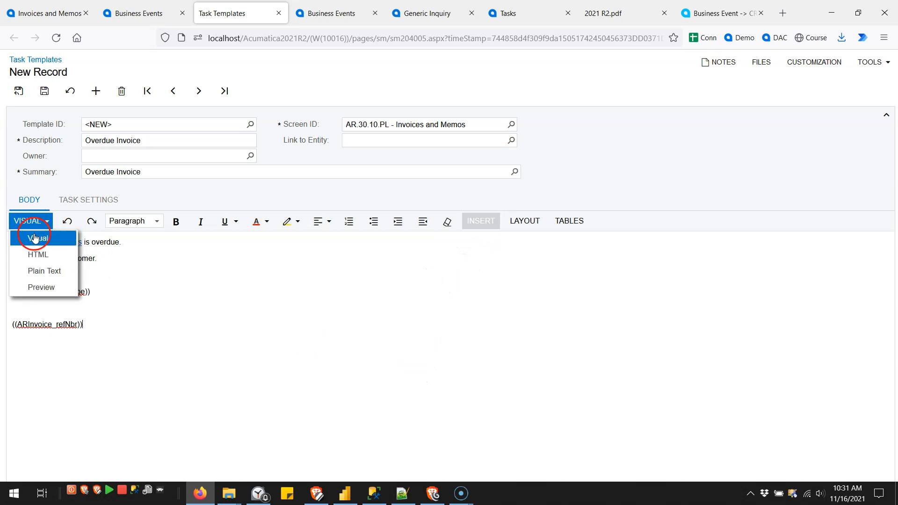
click(36, 236)
click(29, 221)
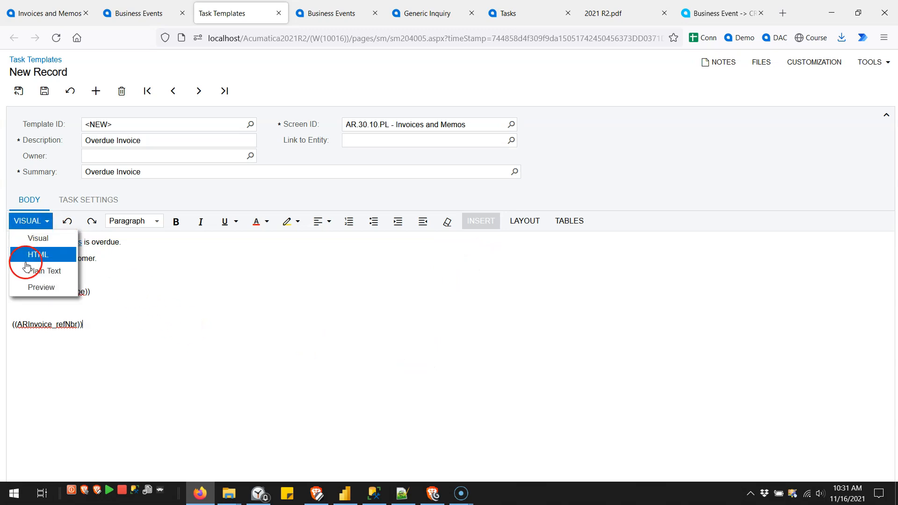
click(29, 254)
drag(328, 280, 417, 285)
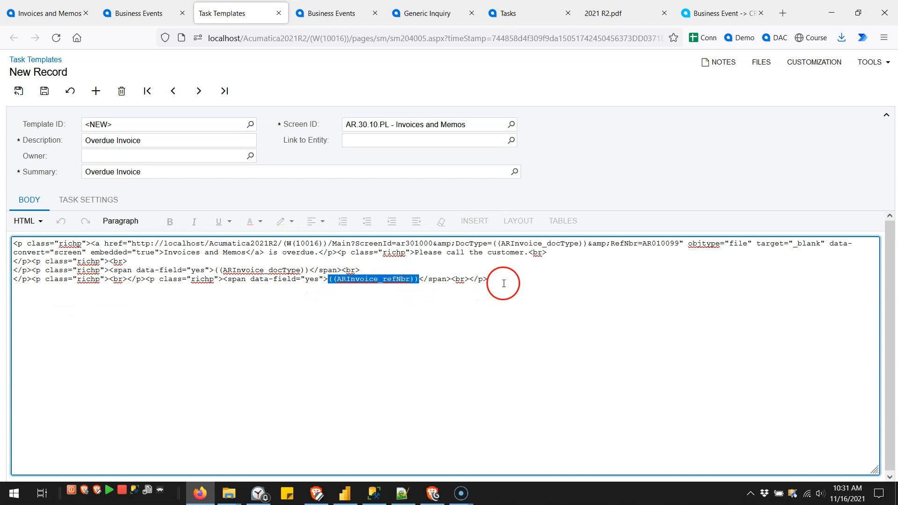
double_click(656, 243)
text(((ARInvoice_refNbr)))
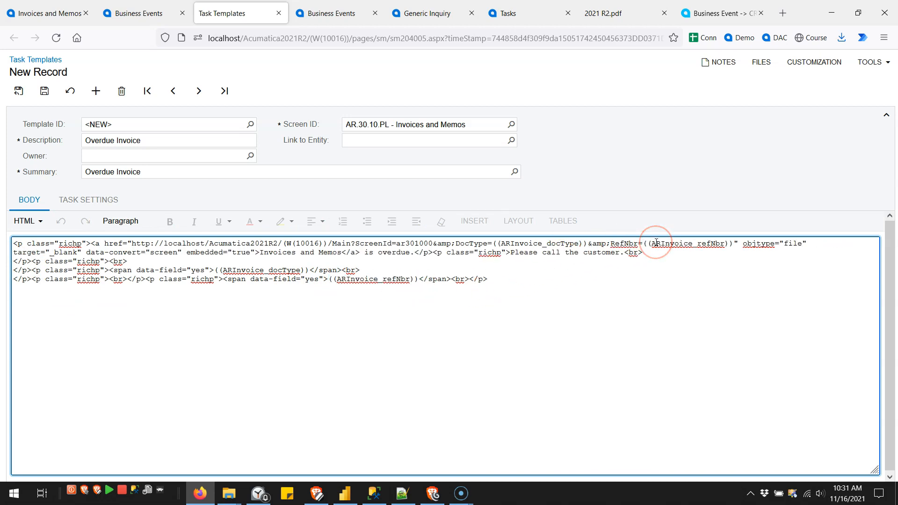
Step: Retitle the link 'Invoice #((ARInvoice_refNbr))' and delete the helper placeholder lines
drag(267, 255, 343, 255)
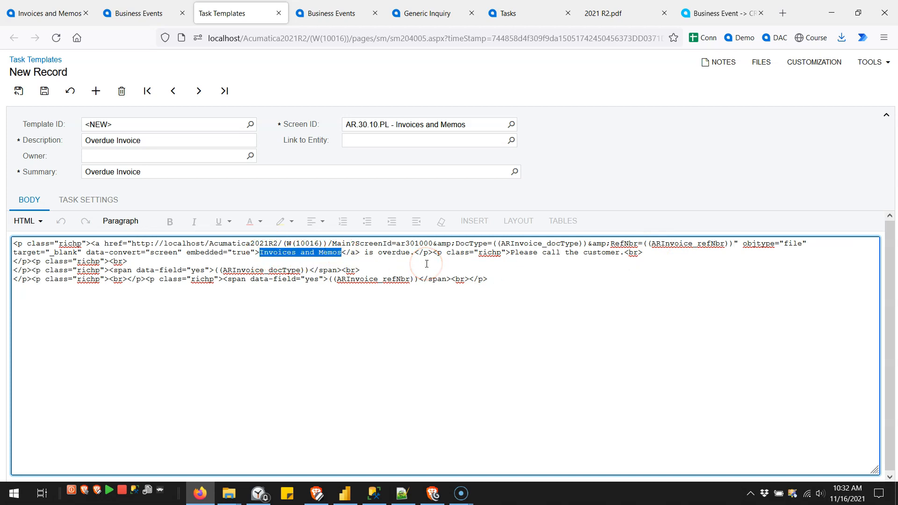
text(Invoice #)
key(BackSpace)
text(((ARInvoice_refNbr)))
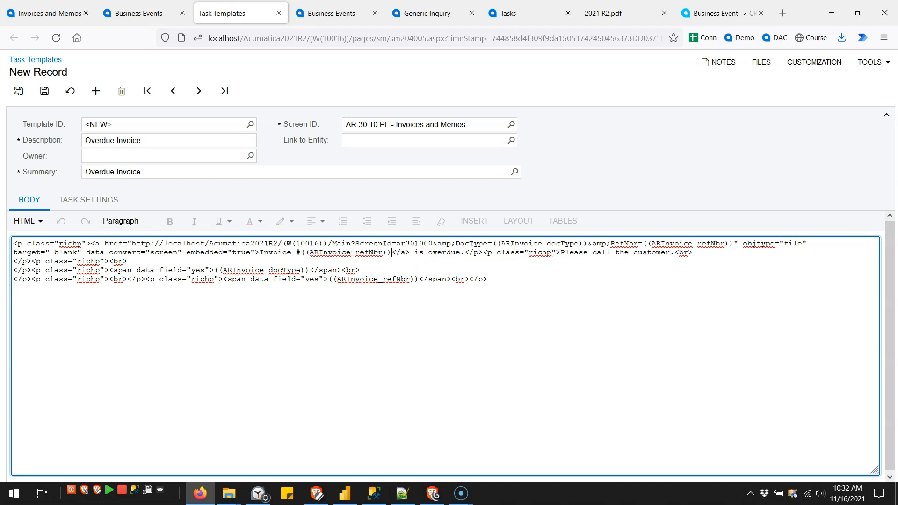
click(35, 221)
click(33, 238)
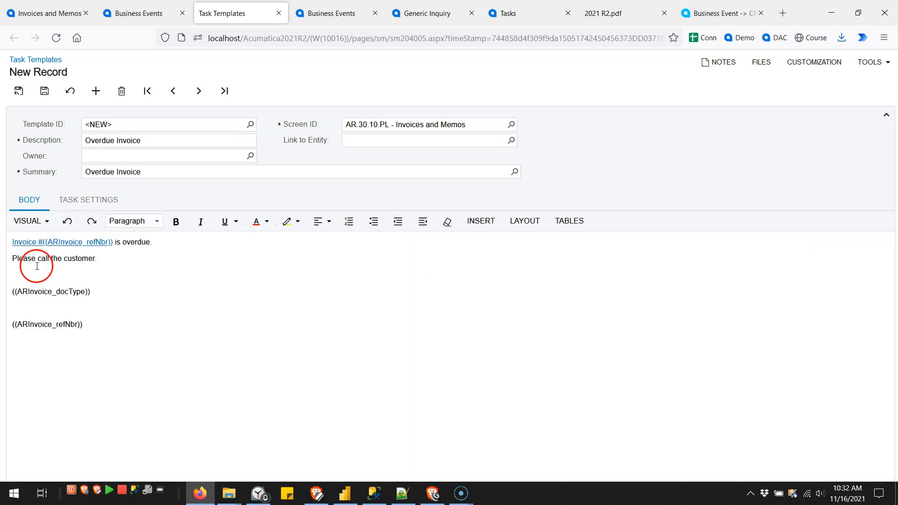
drag(99, 344, 13, 288)
key(Delete)
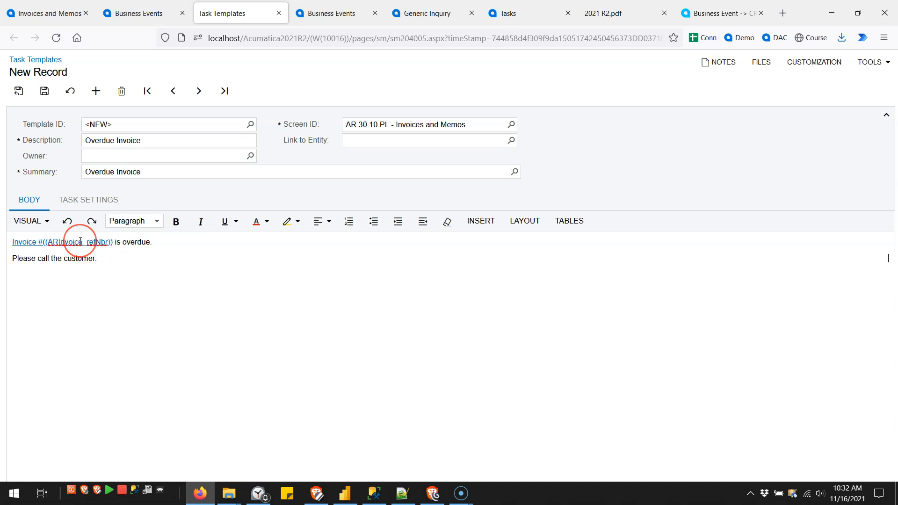
click(136, 14)
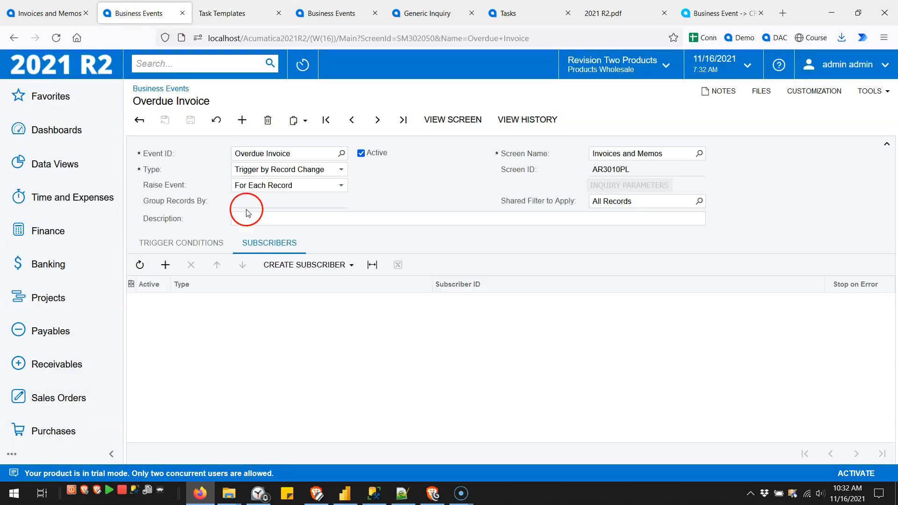
click(294, 266)
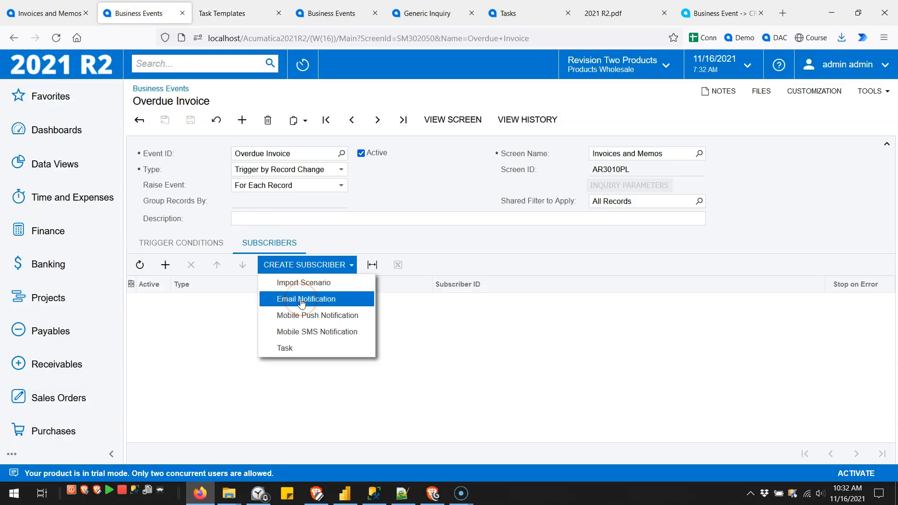
click(224, 14)
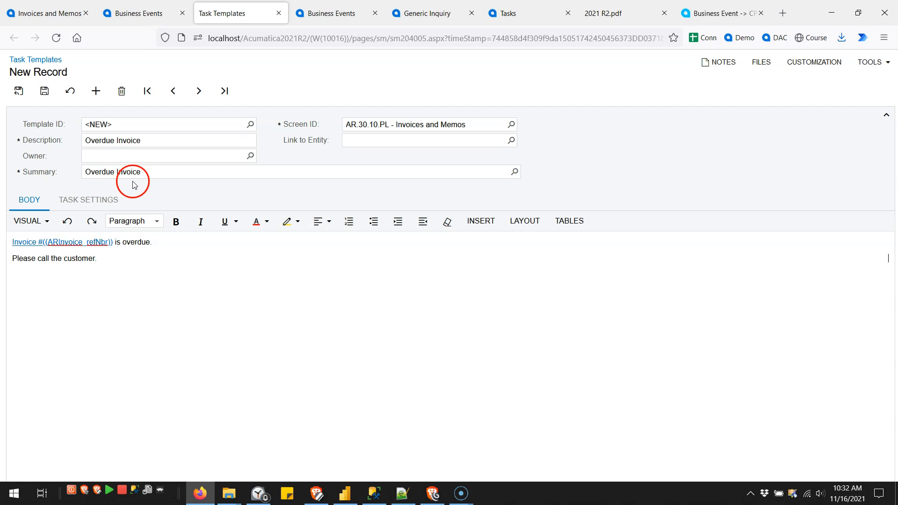
click(116, 202)
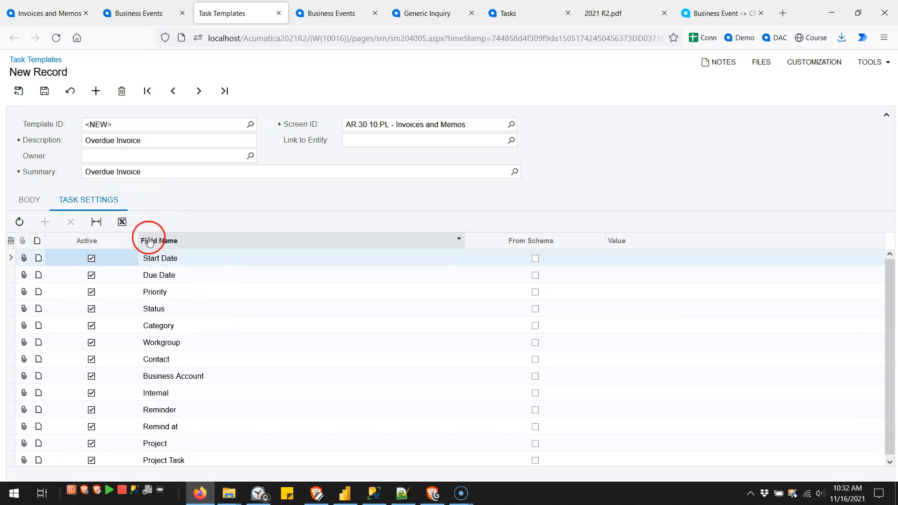
click(652, 291)
click(866, 294)
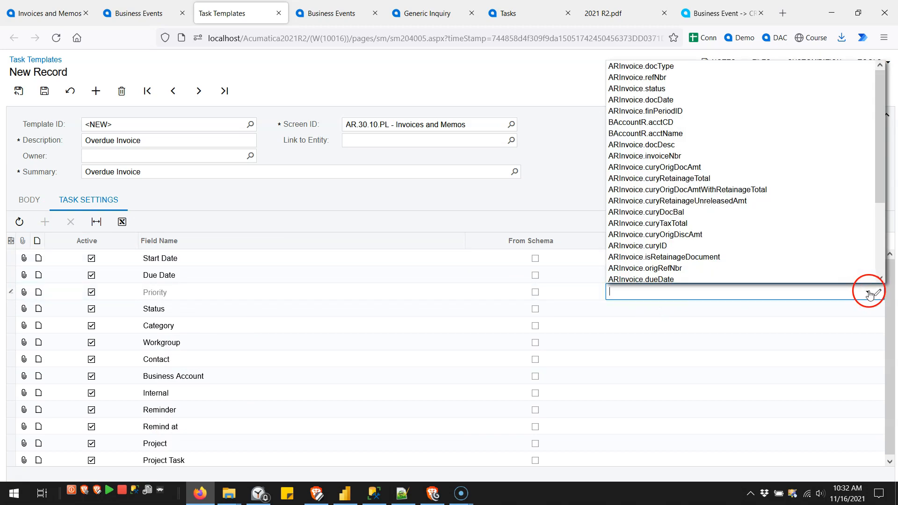
click(876, 292)
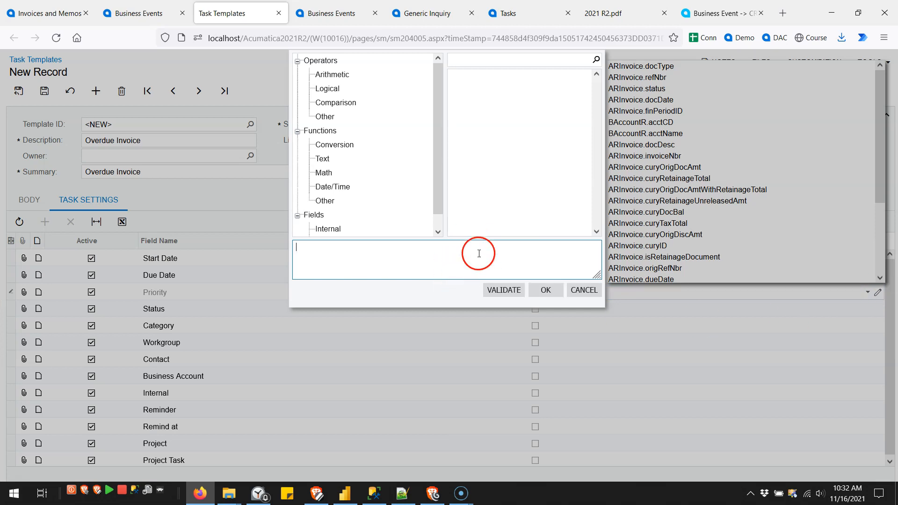
click(583, 290)
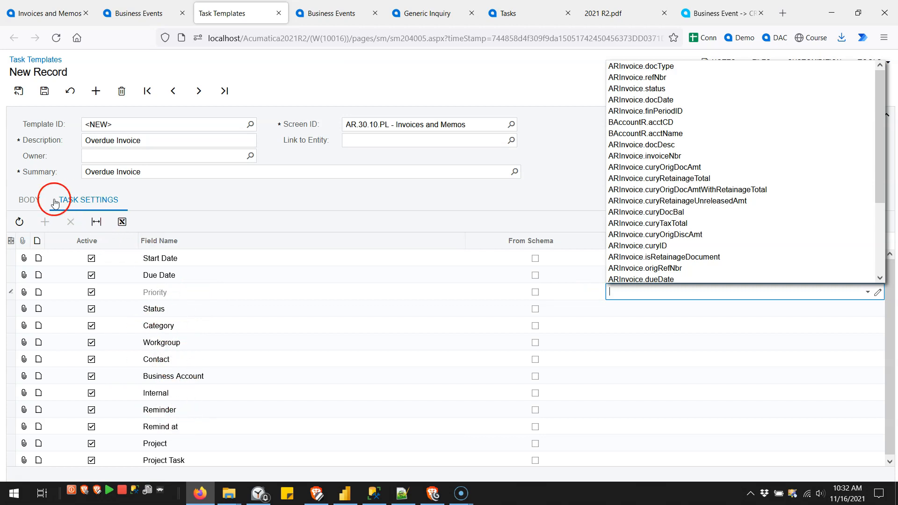
click(27, 199)
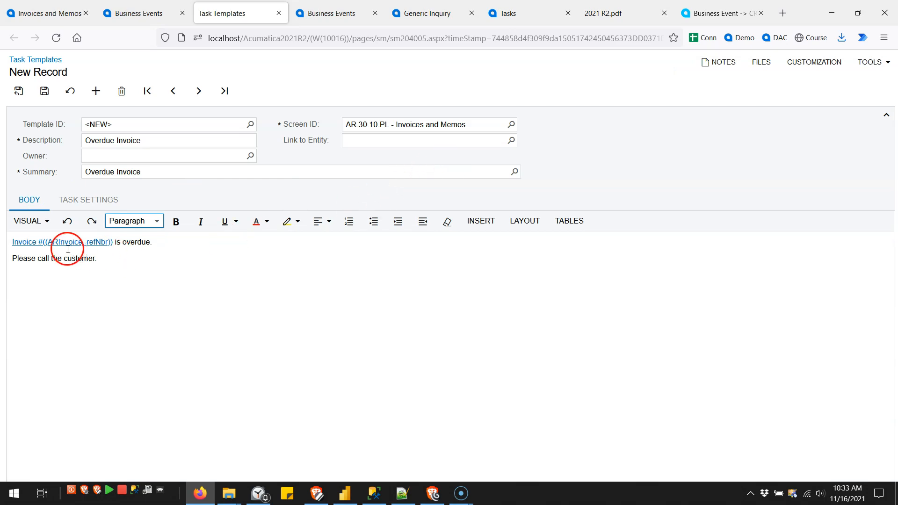
click(435, 140)
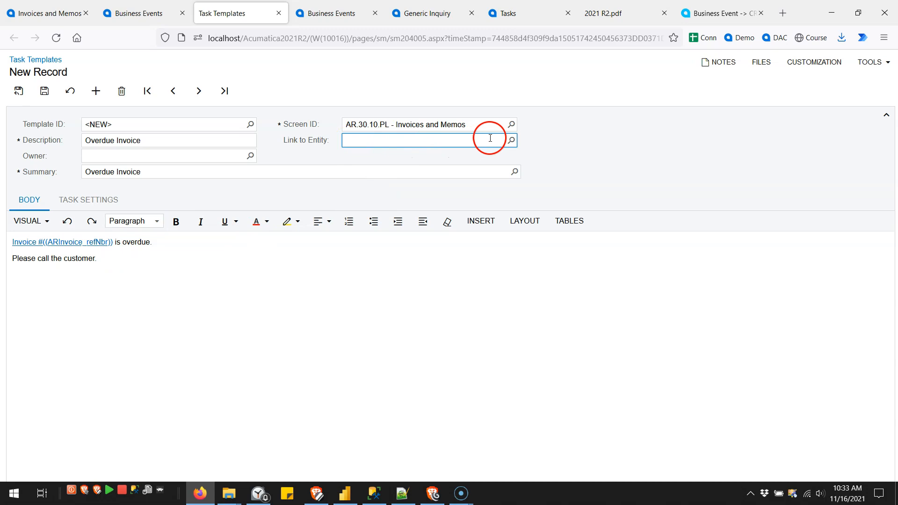
Step: Set Link to Entity to ((ARInvoice_noteID)) by choosing noteID under ARInvoice
click(511, 141)
click(348, 177)
scroll(467, 236, down, 5)
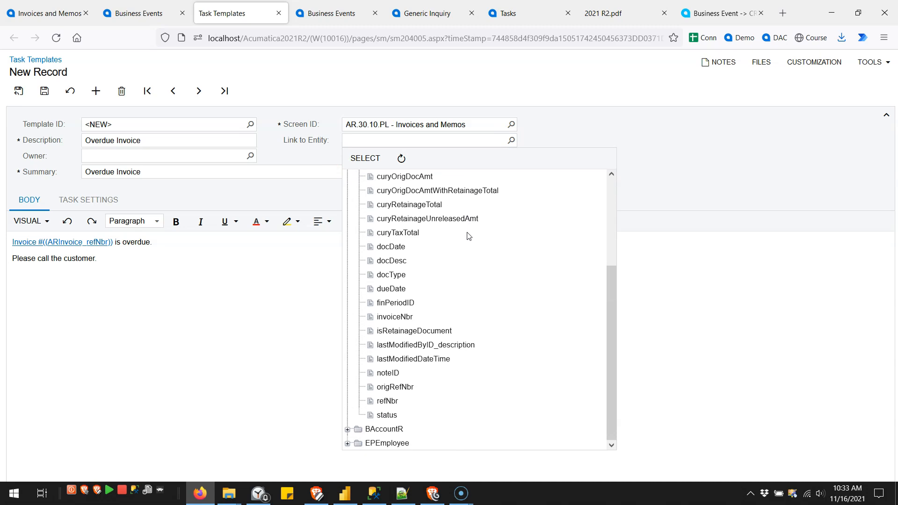
scroll(461, 252, up, 1)
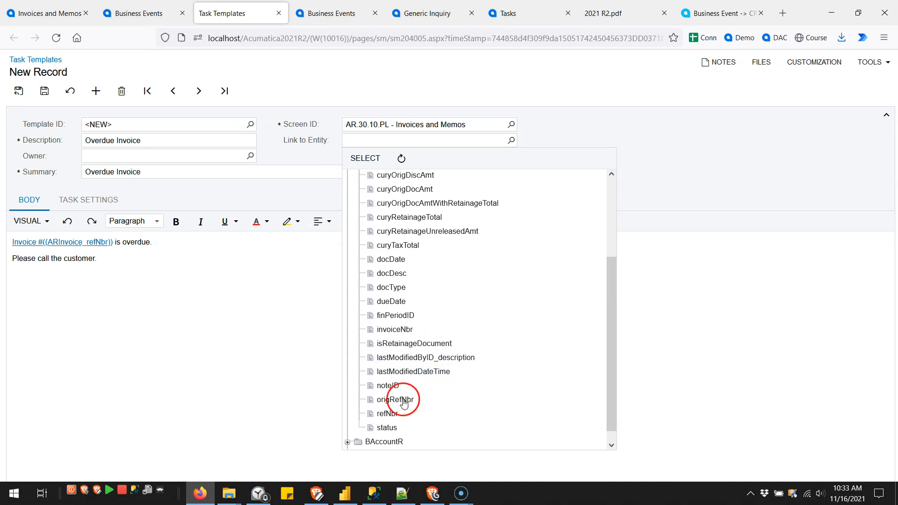
scroll(391, 404, up, 1)
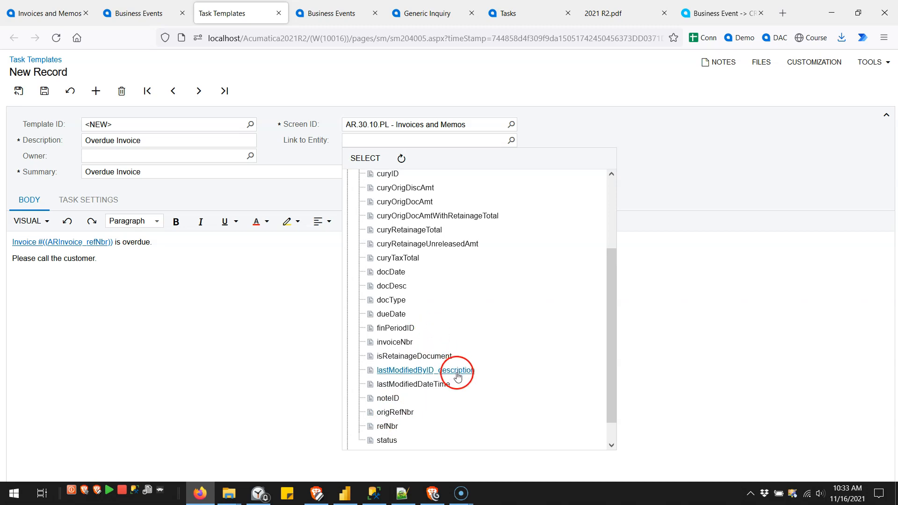
click(387, 398)
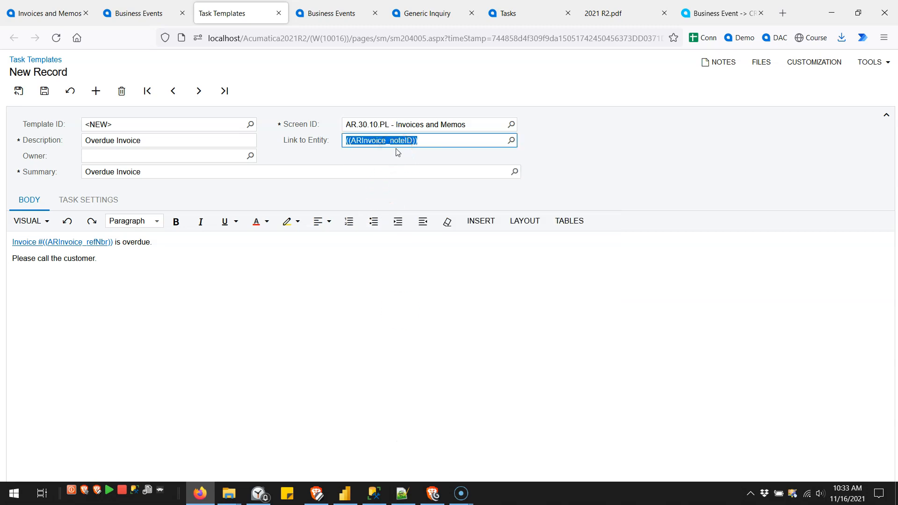
click(375, 153)
click(422, 18)
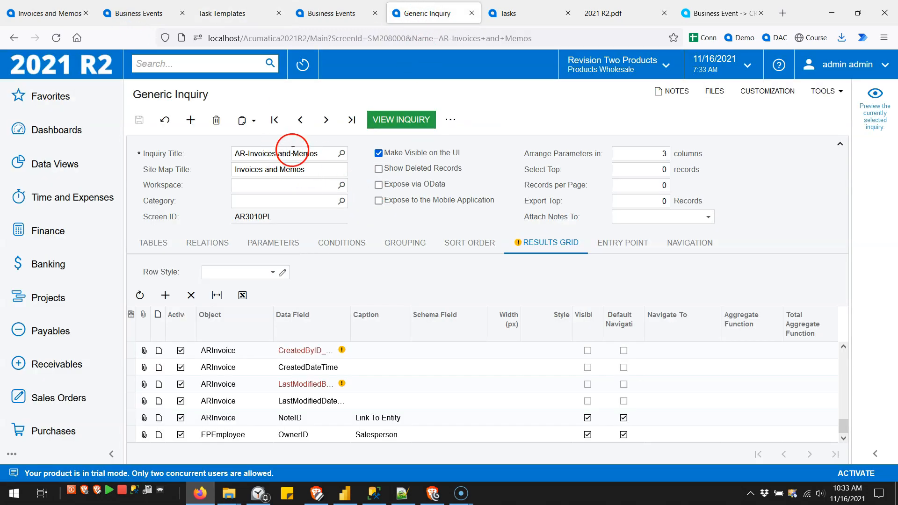
double_click(253, 216)
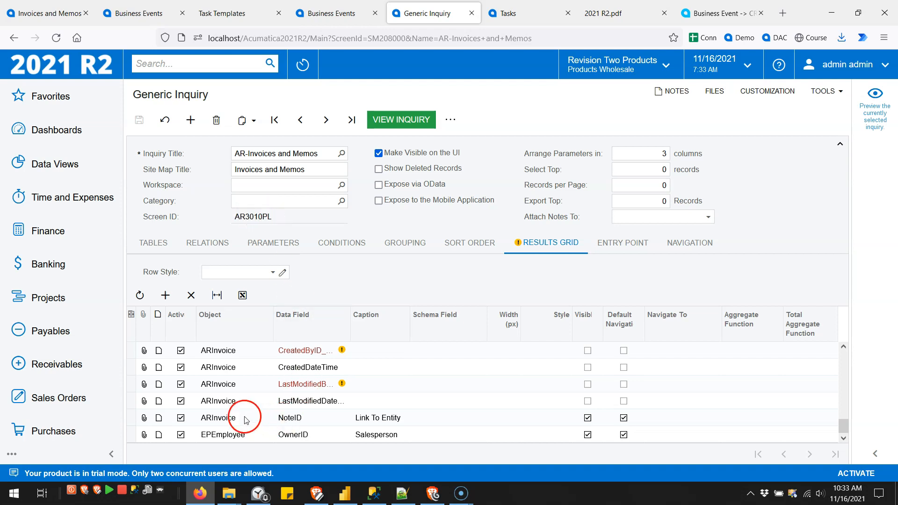
click(301, 418)
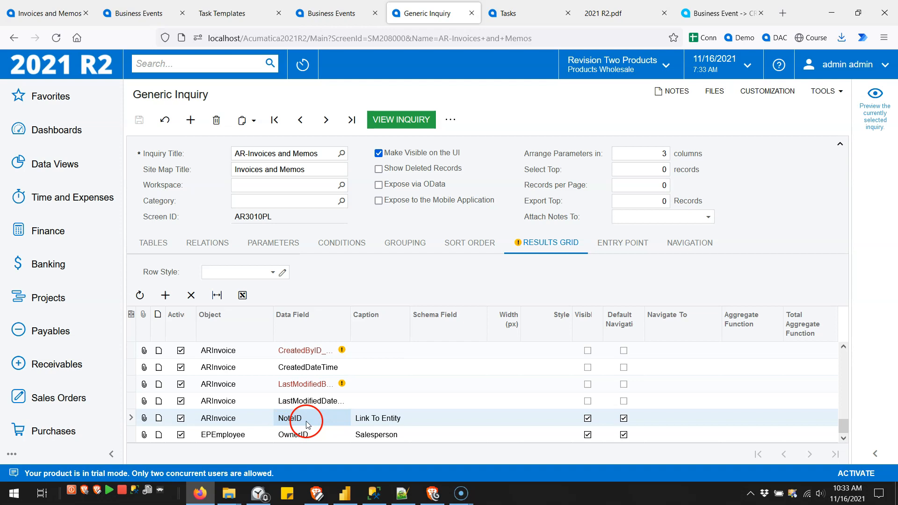
click(383, 424)
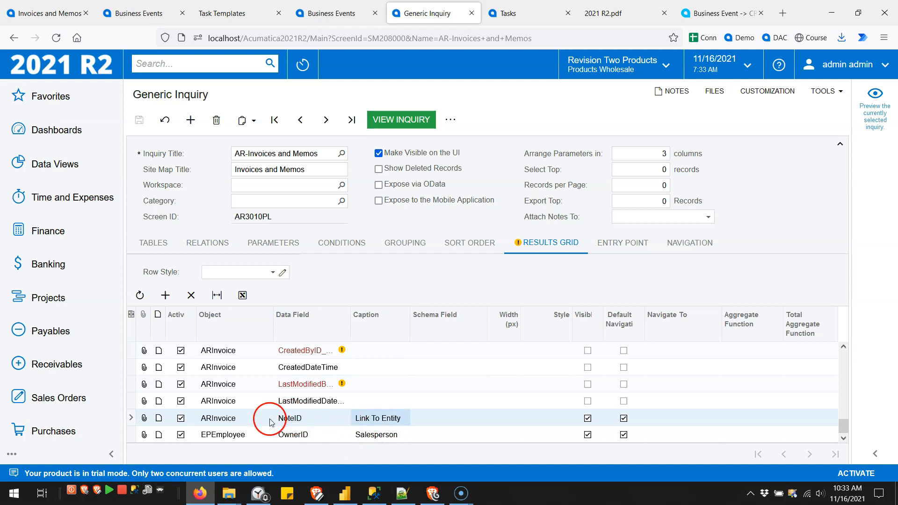
click(300, 423)
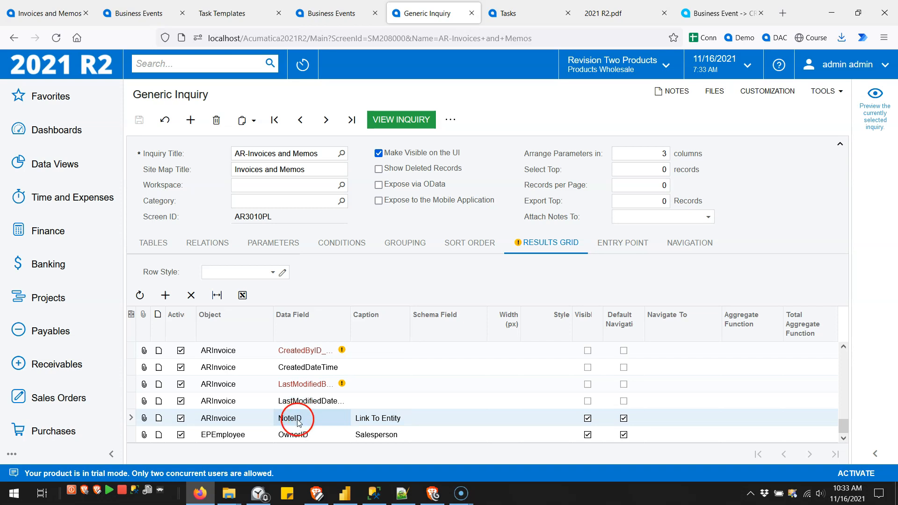
click(223, 18)
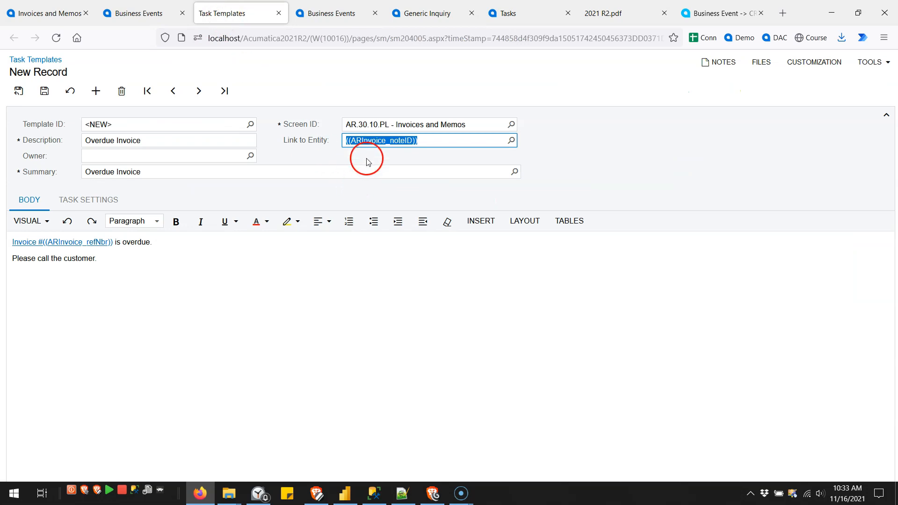
Step: Save the Overdue Invoice template and confirm the business event lists it as an active Task subscriber
click(45, 91)
click(200, 194)
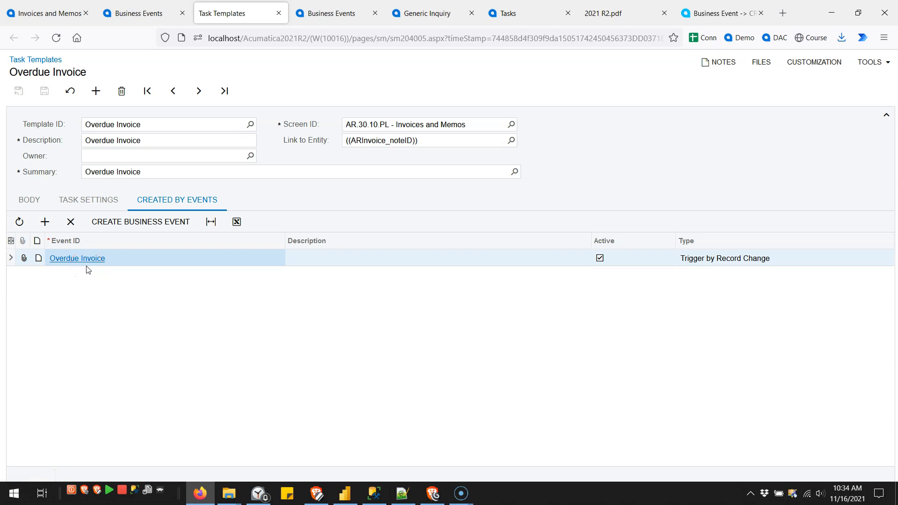
click(127, 14)
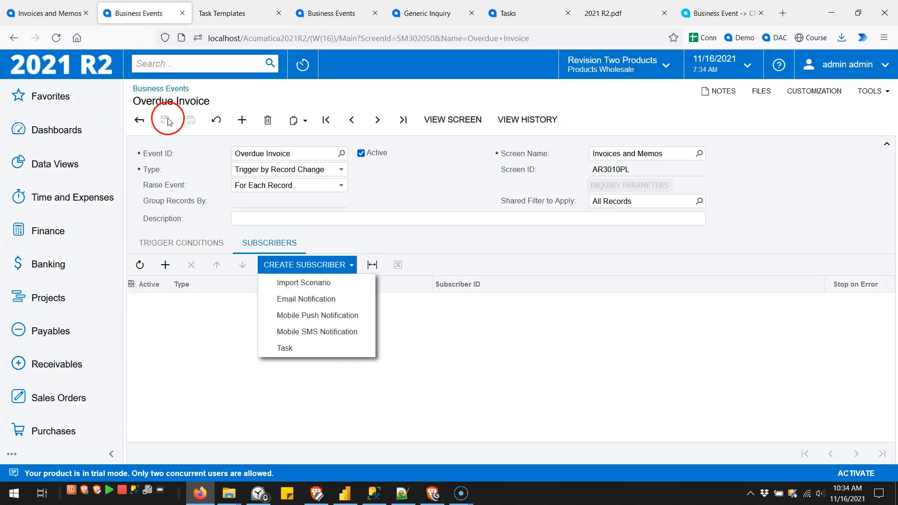
click(216, 122)
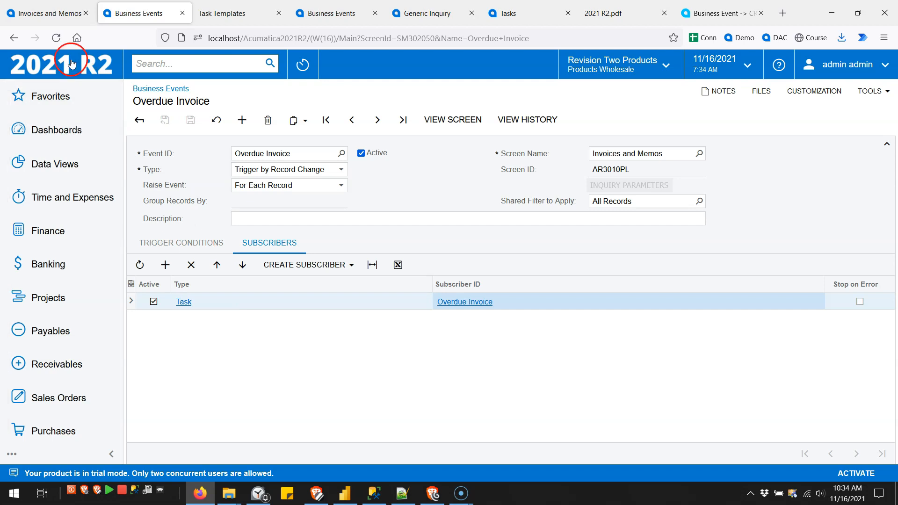
Step: Start a new invoice for customer Westwood Manor with a PRODWHOLE line at Ext. Price 60.00
click(47, 16)
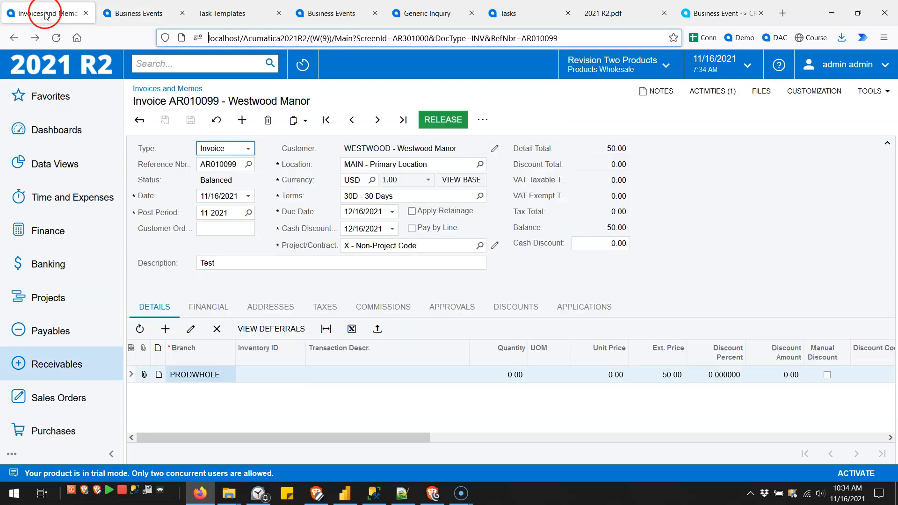
click(243, 121)
click(362, 148)
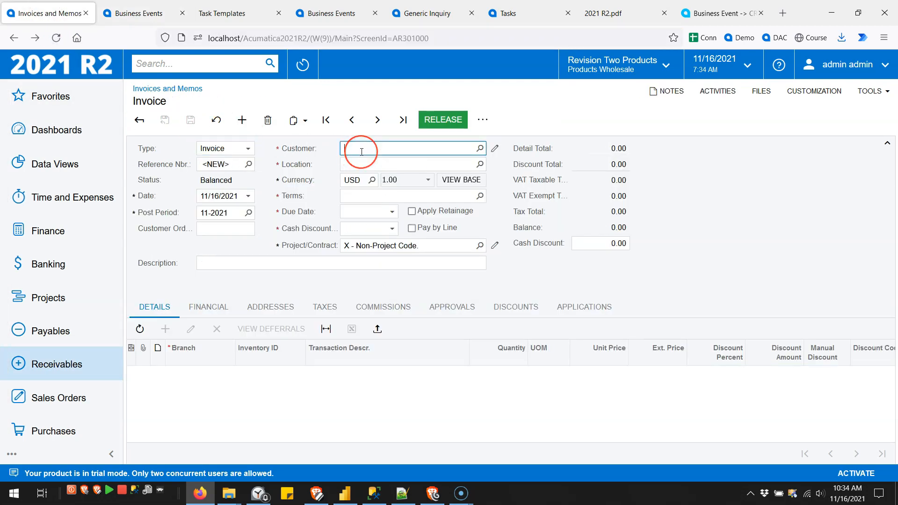
text(westwo)
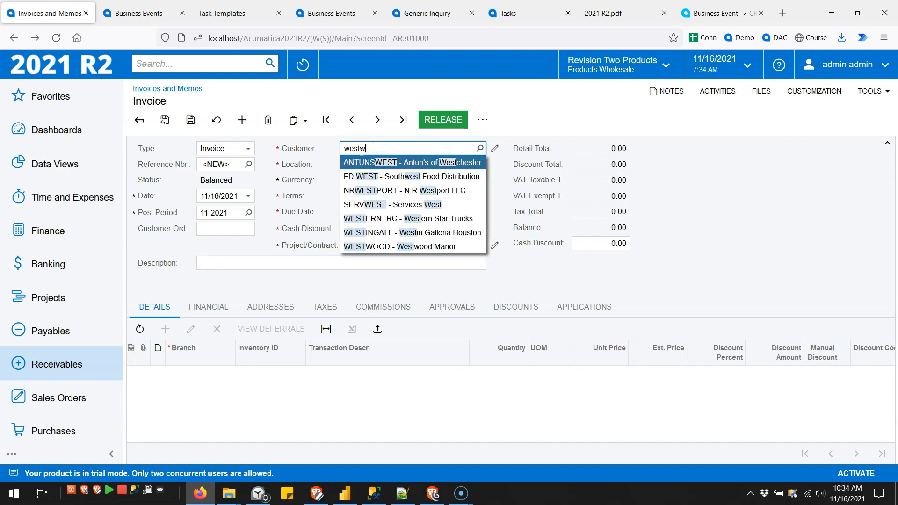
key(Tab)
click(655, 377)
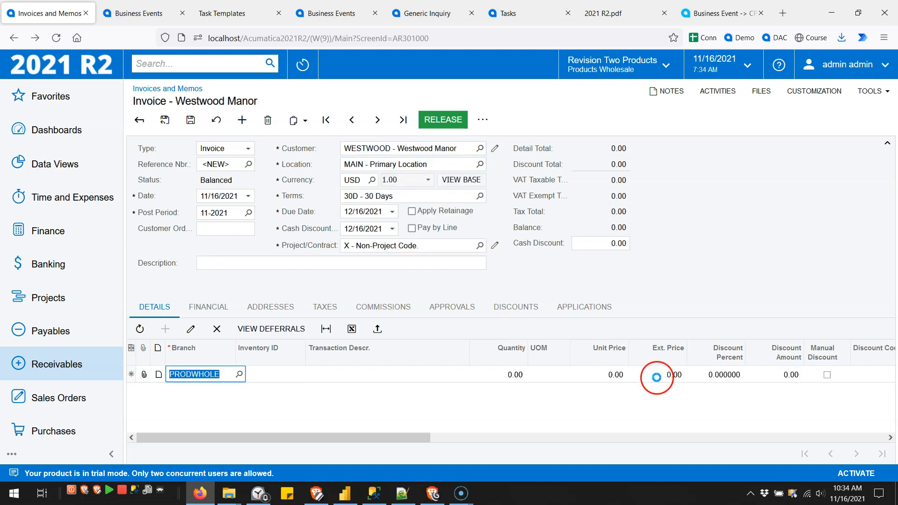
click(671, 374)
text(160)
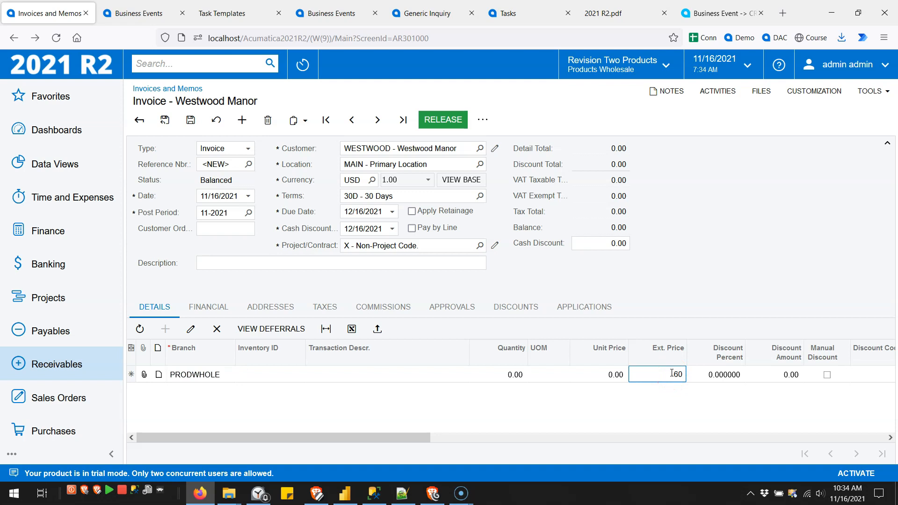
Step: Save invoice AR010100 and reload it to show its one linked activity
click(190, 119)
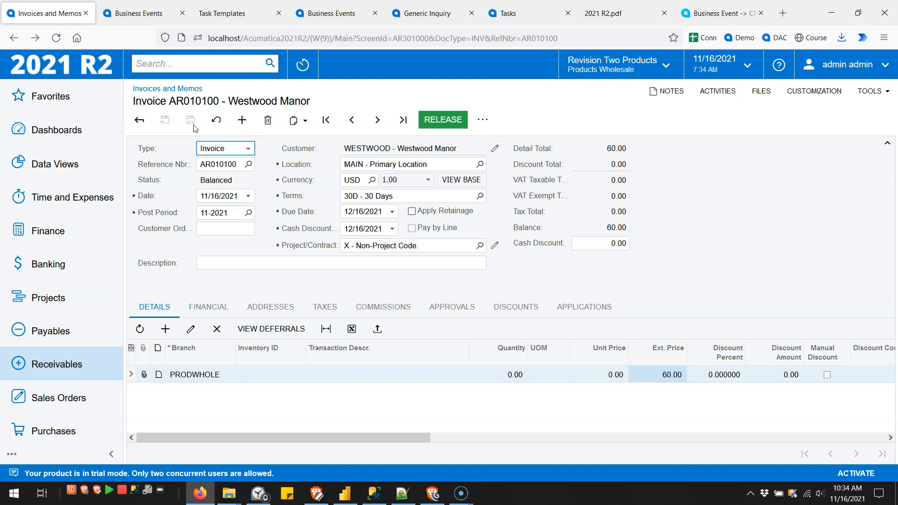
click(217, 122)
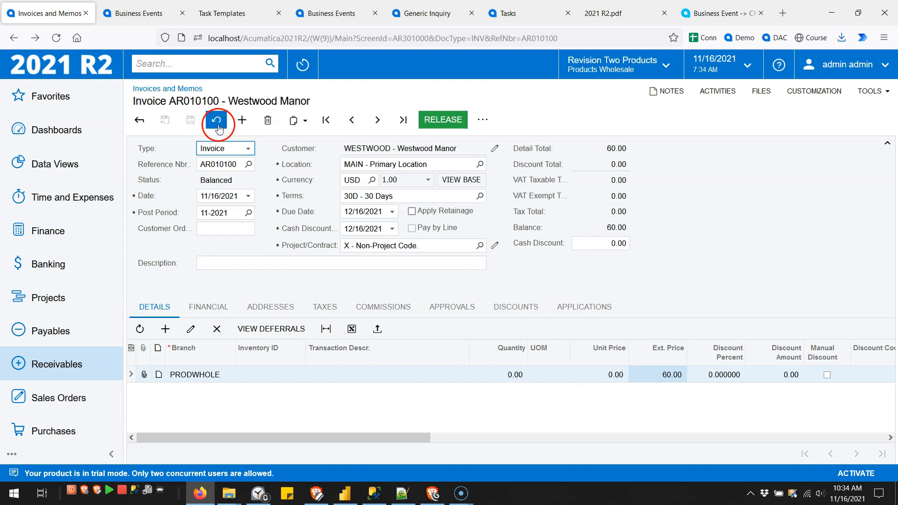
click(215, 123)
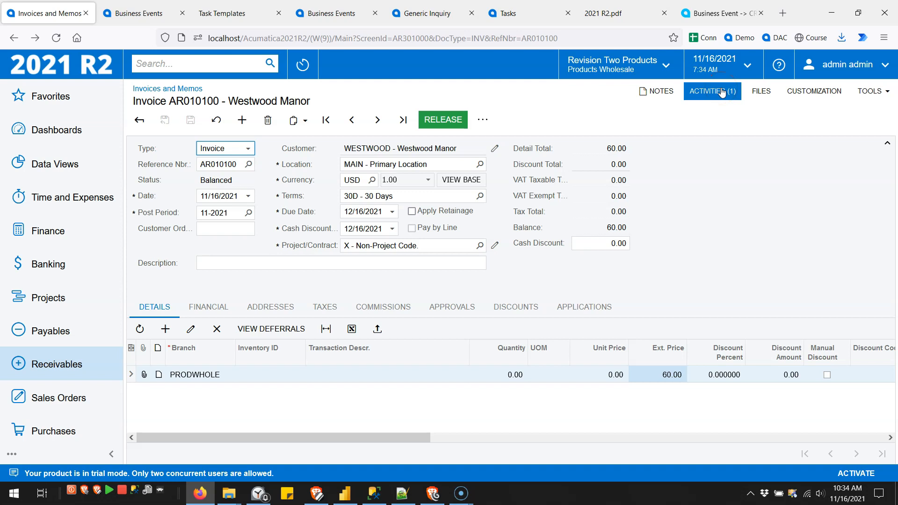
Step: Refresh the task list, filter to My Tasks, and open the Overdue Invoice Call task for AR010099
click(510, 14)
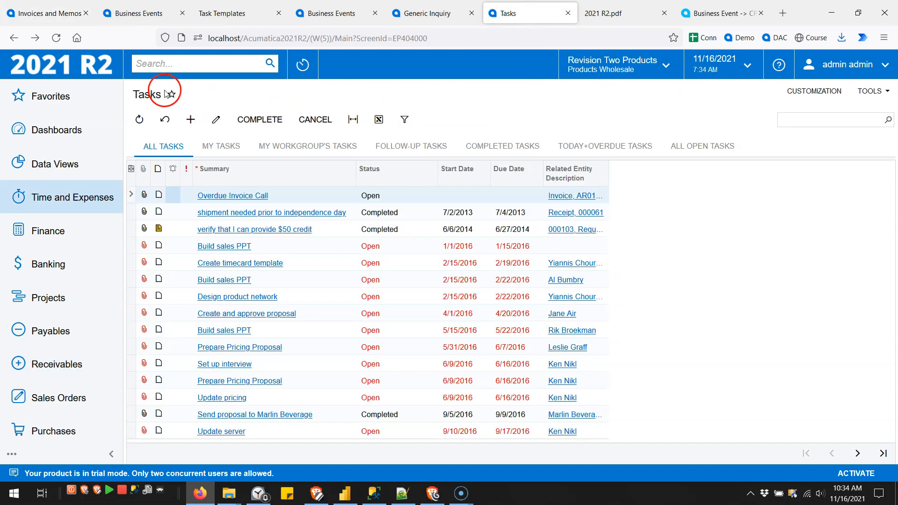
click(55, 37)
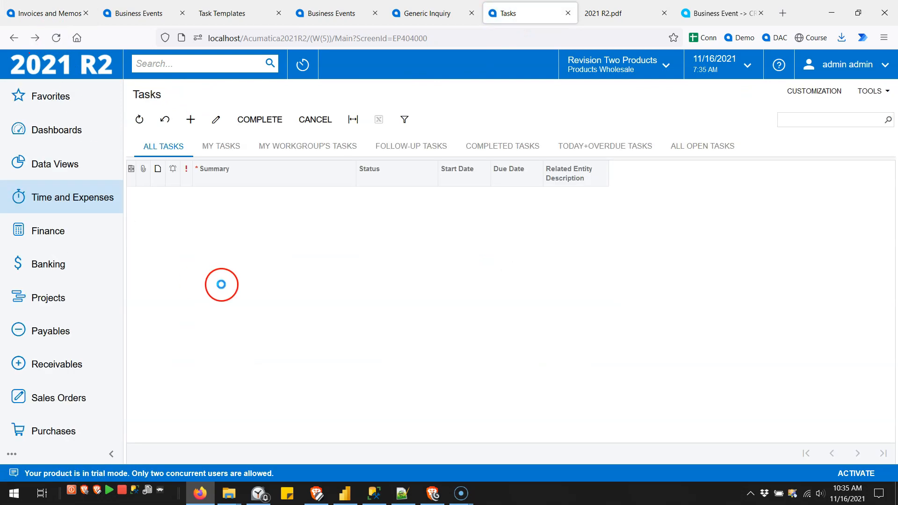
click(300, 195)
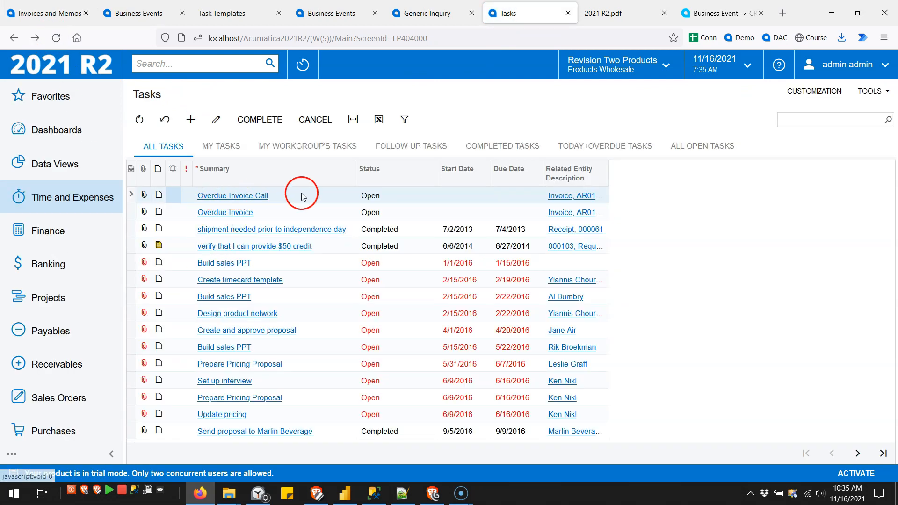
click(291, 215)
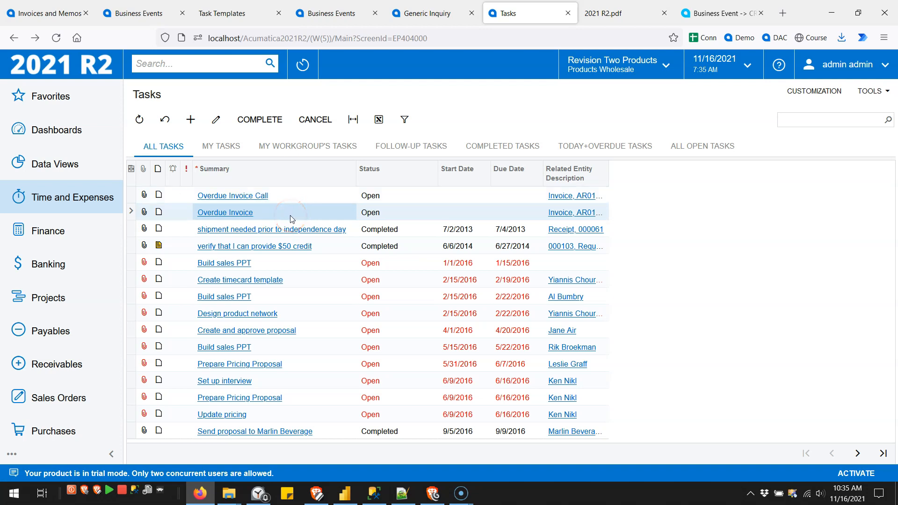
click(220, 147)
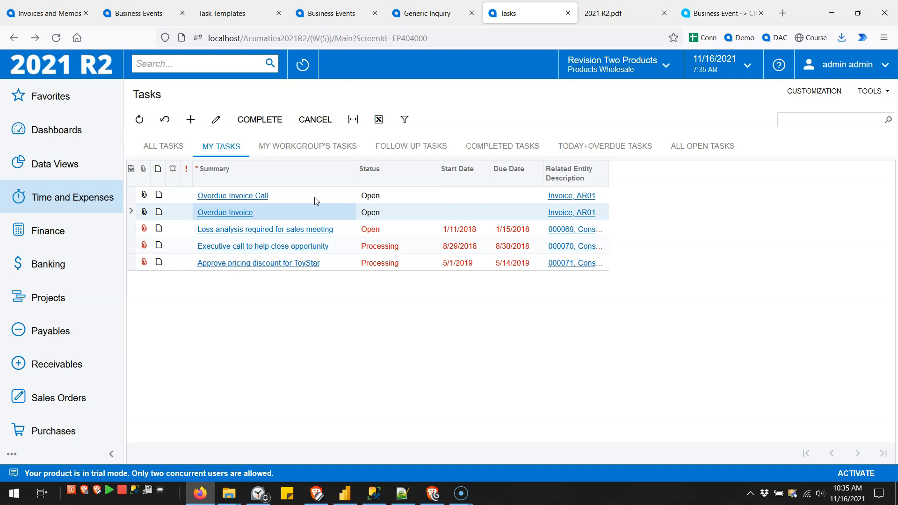
click(201, 195)
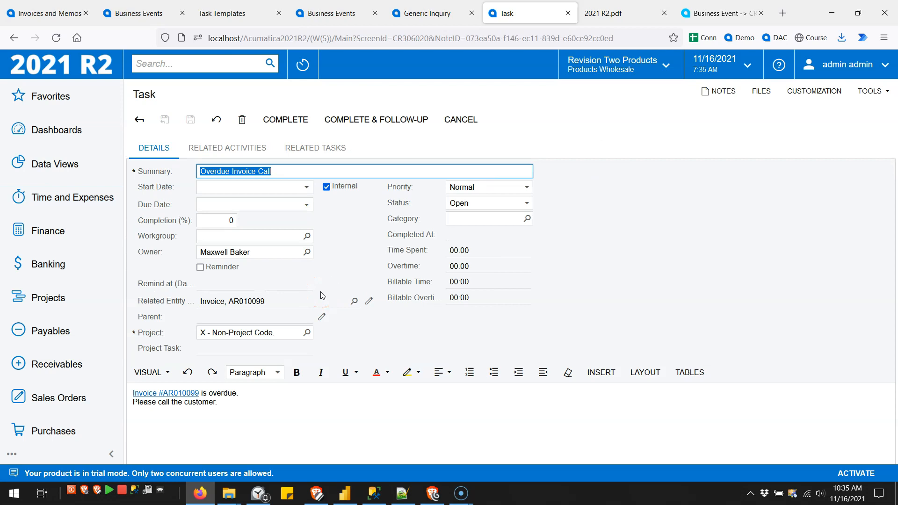
Step: Try the 'Invoice #AR010099' link in the task description and inspect the Related Entity value
click(169, 392)
click(169, 393)
click(255, 415)
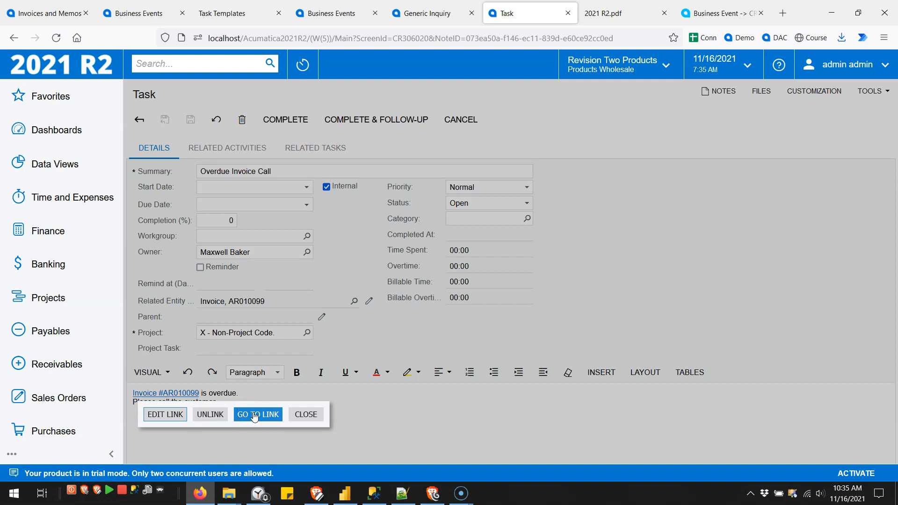
click(341, 416)
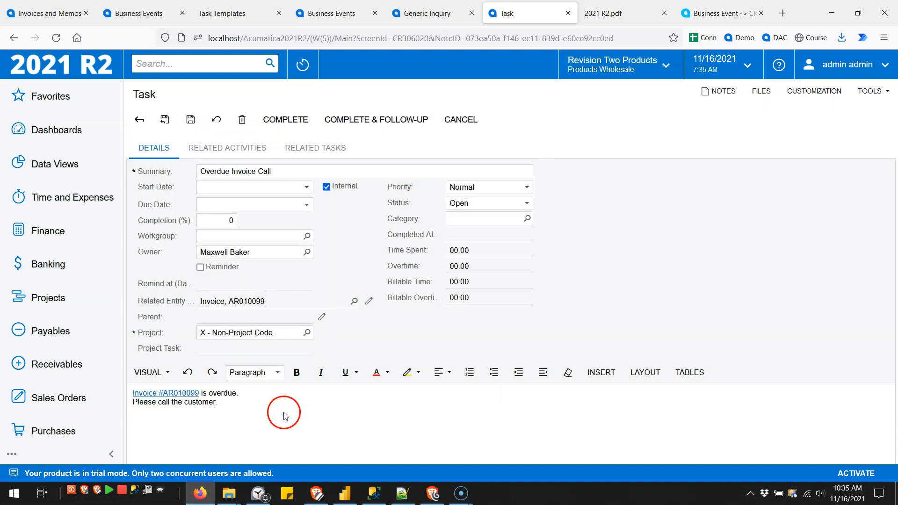
click(161, 302)
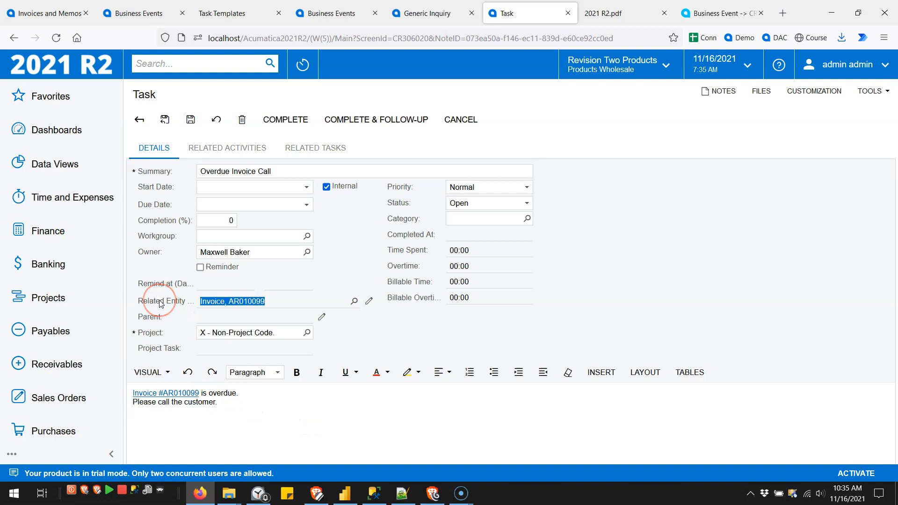
Step: Compare with the template's Link to Entity setting, then open the related invoice AR010099
click(226, 13)
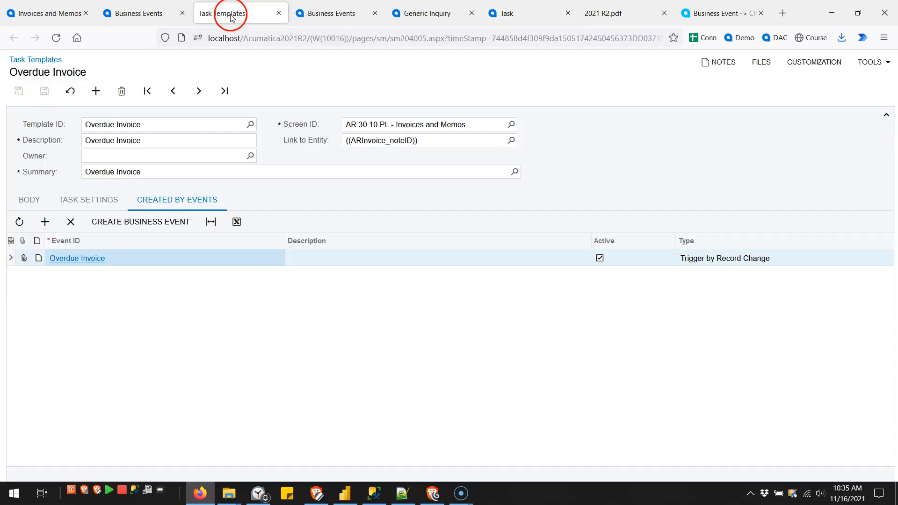
click(364, 142)
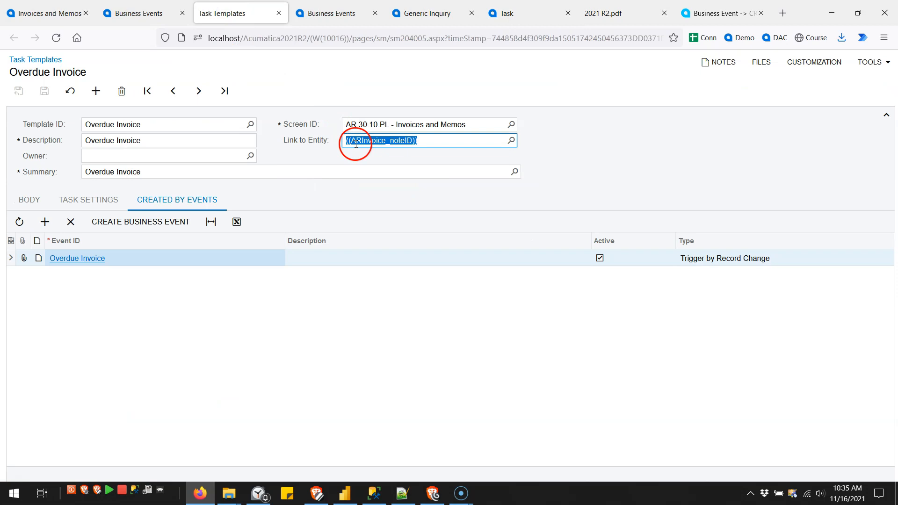
click(513, 18)
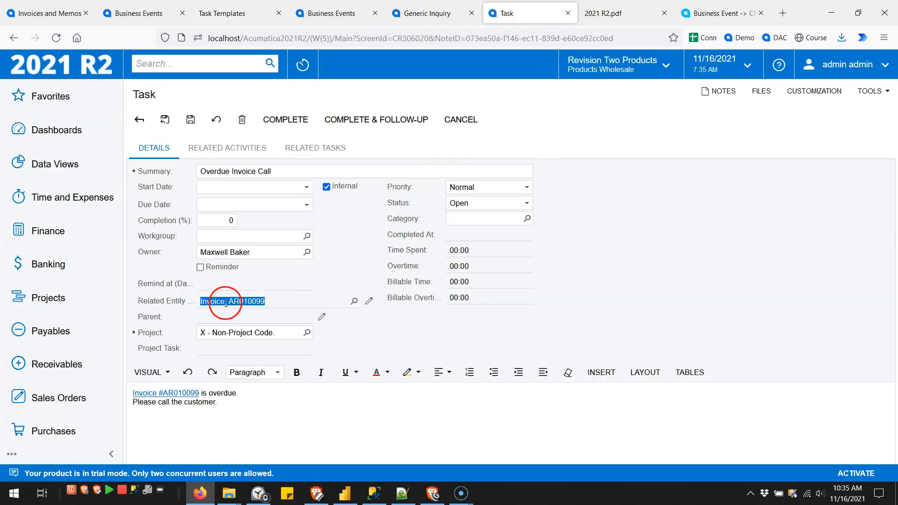
click(385, 338)
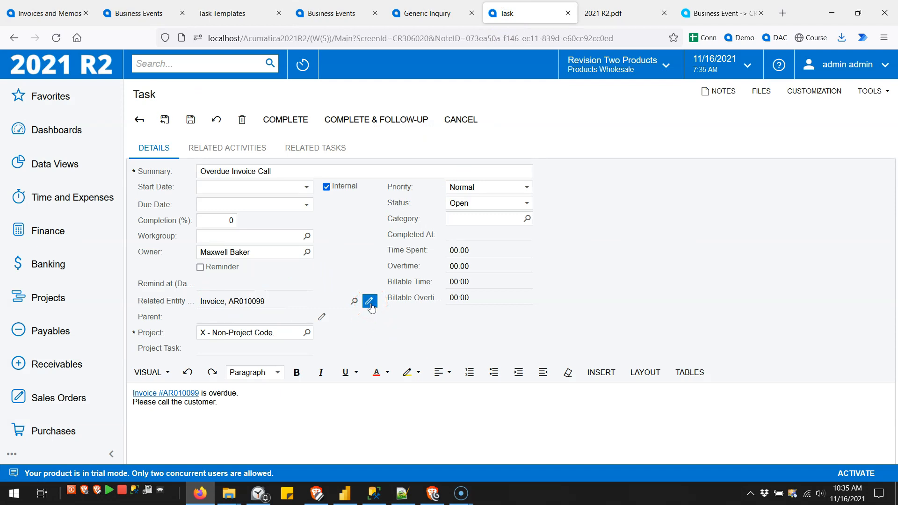
click(370, 303)
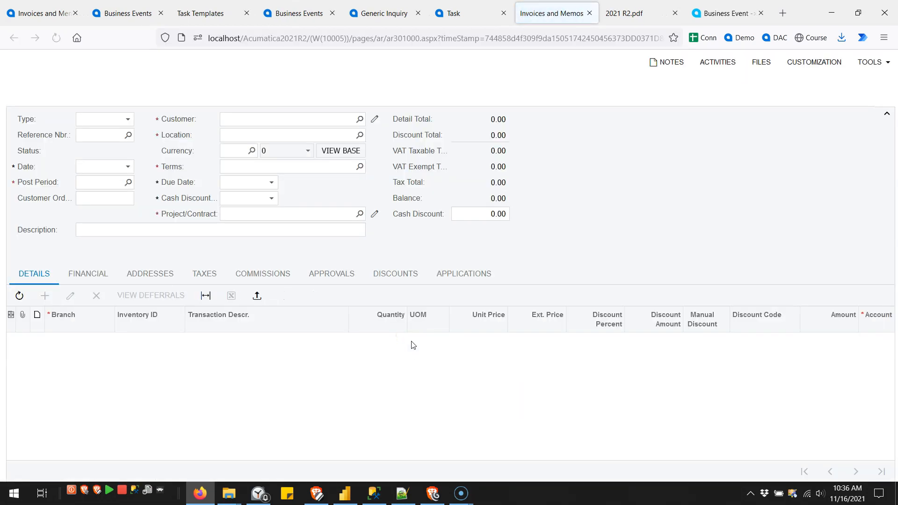
Step: Close the blank invoice tab and view Westwood Manor's bill-to contact details from invoice AR010100
click(580, 32)
click(590, 14)
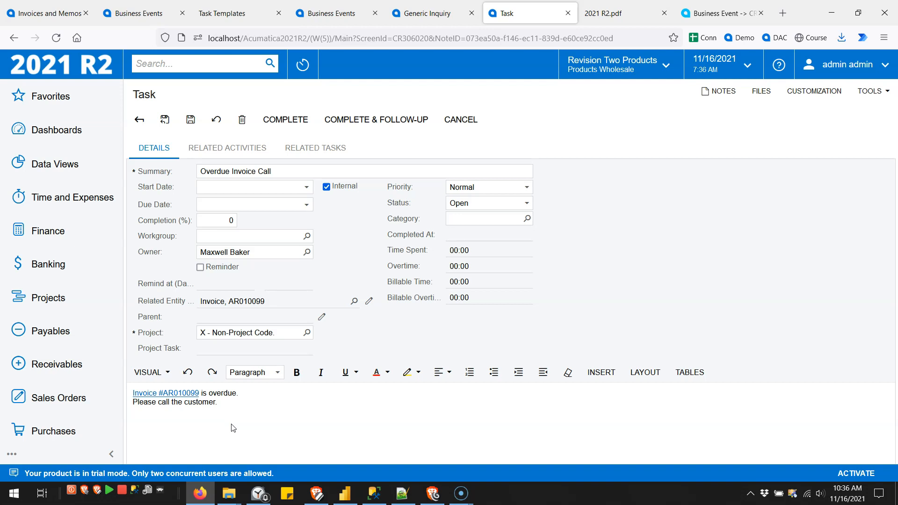
click(16, 10)
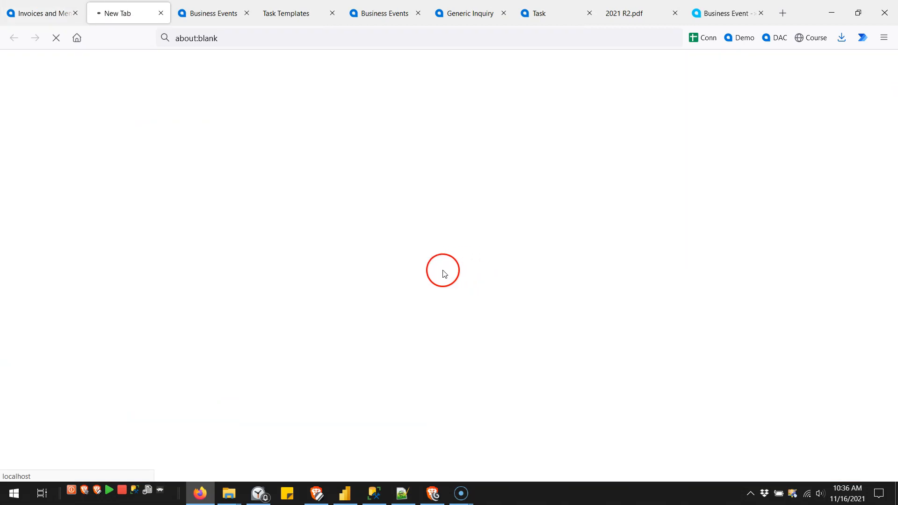
click(142, 179)
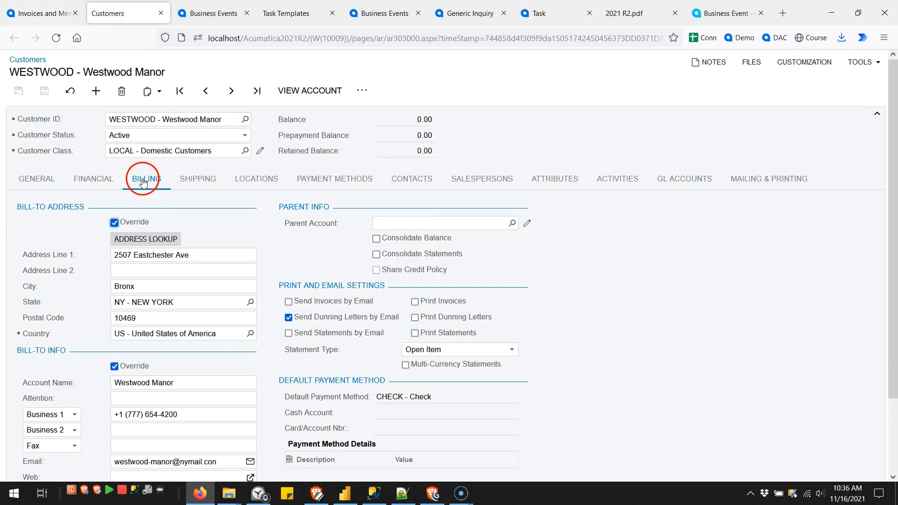
click(131, 414)
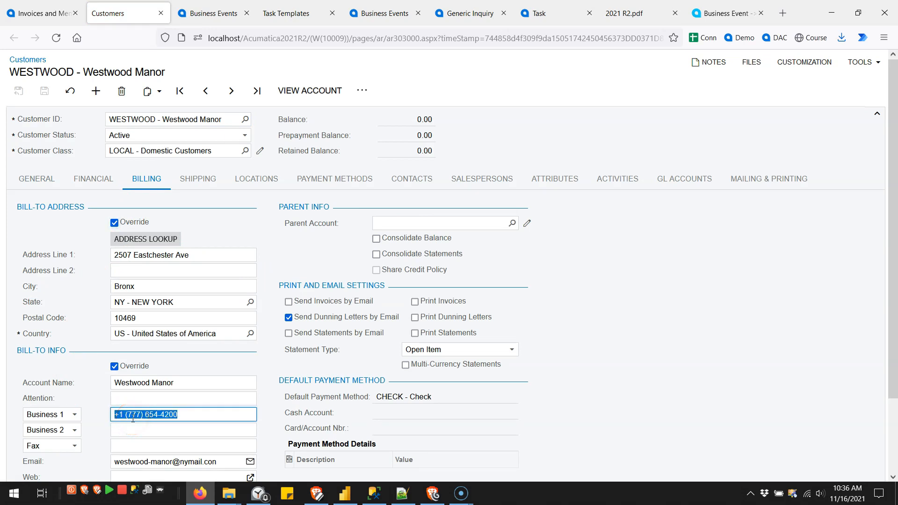
click(553, 13)
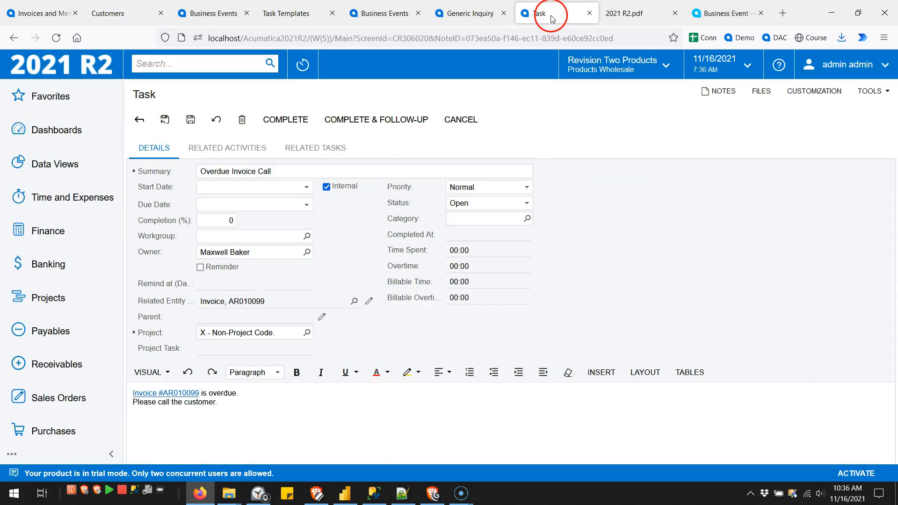
click(232, 417)
click(259, 250)
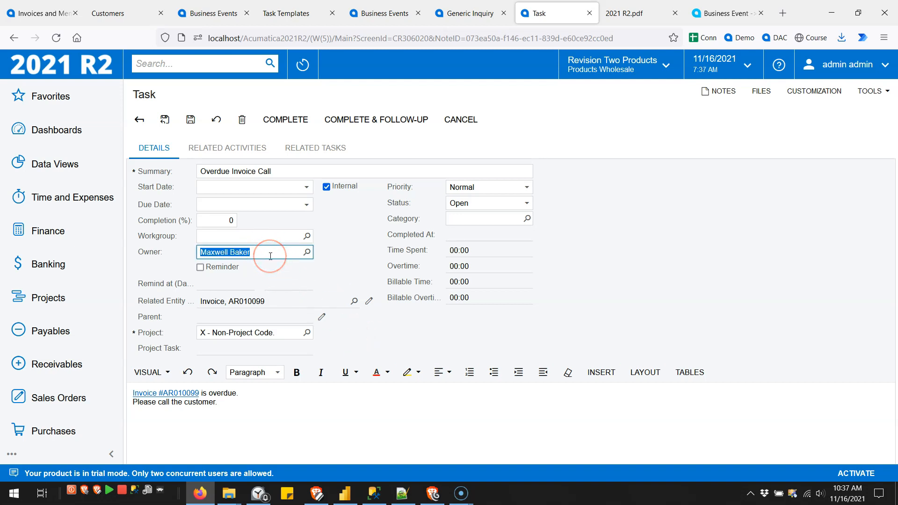
drag(268, 257, 250, 230)
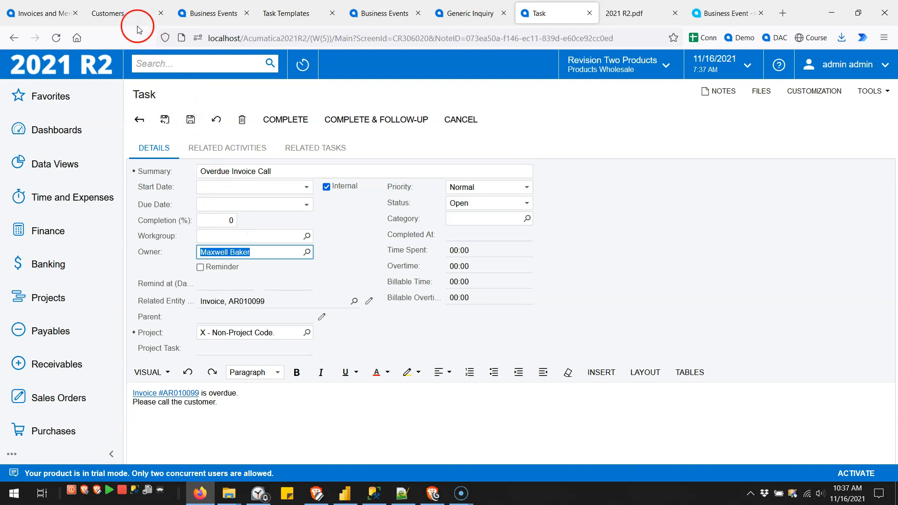
click(125, 15)
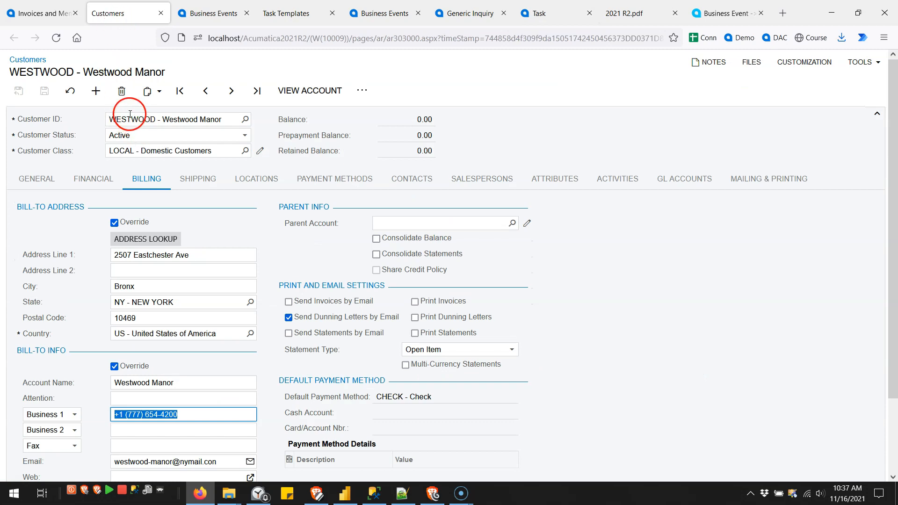
Step: Compare Westwood Manor's default salesperson with the salesperson on invoice AR010100's Commissions tab
click(476, 184)
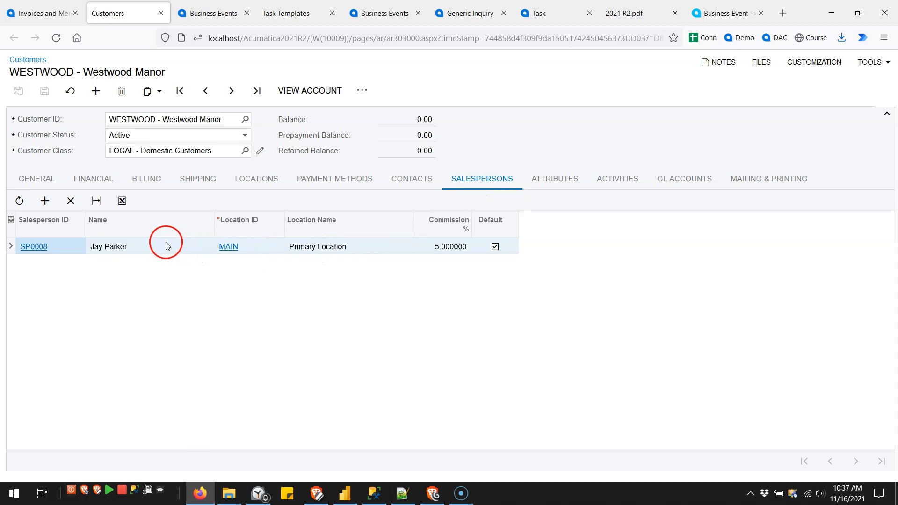
click(107, 249)
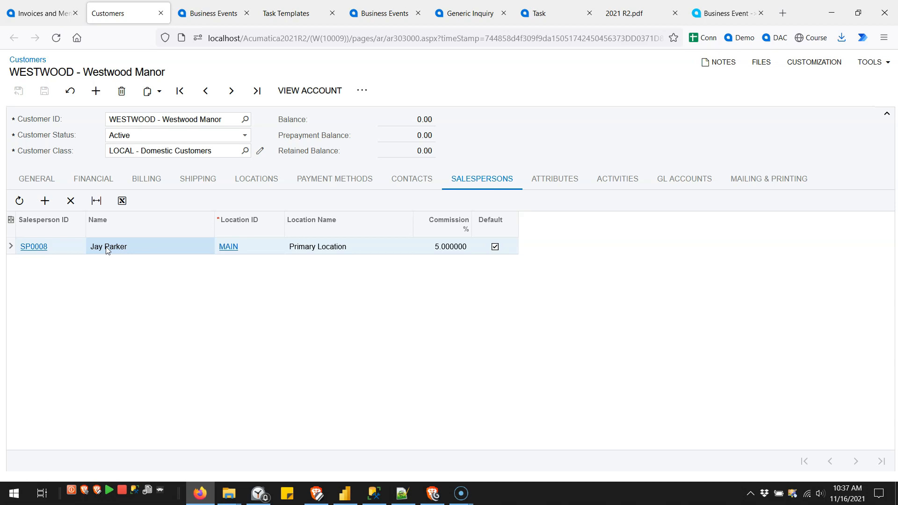
click(40, 12)
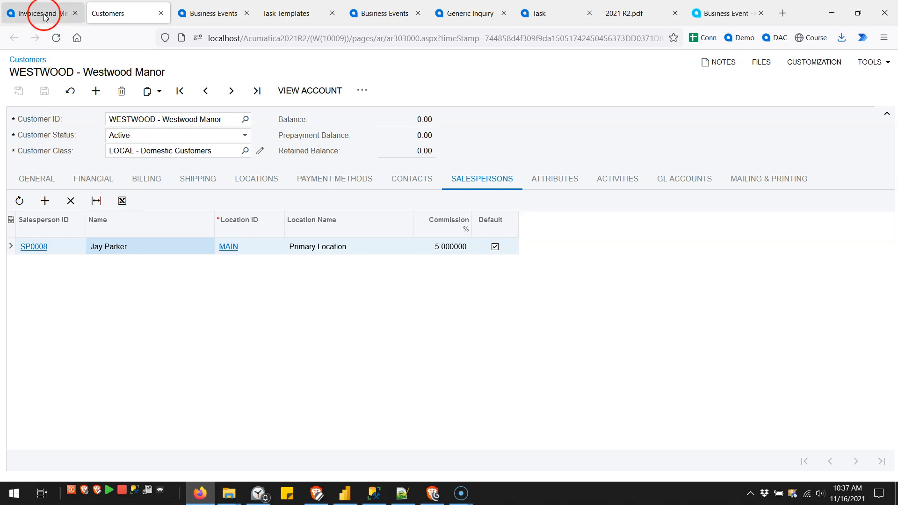
click(361, 305)
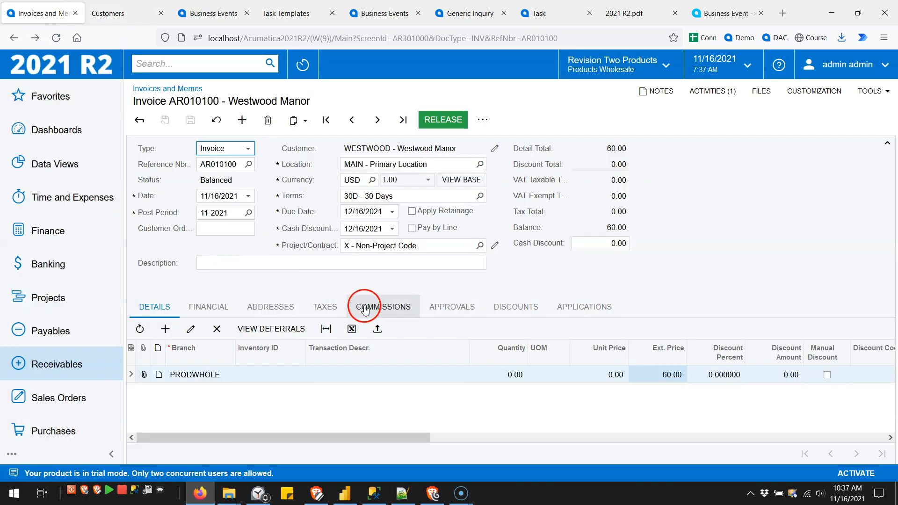
click(202, 342)
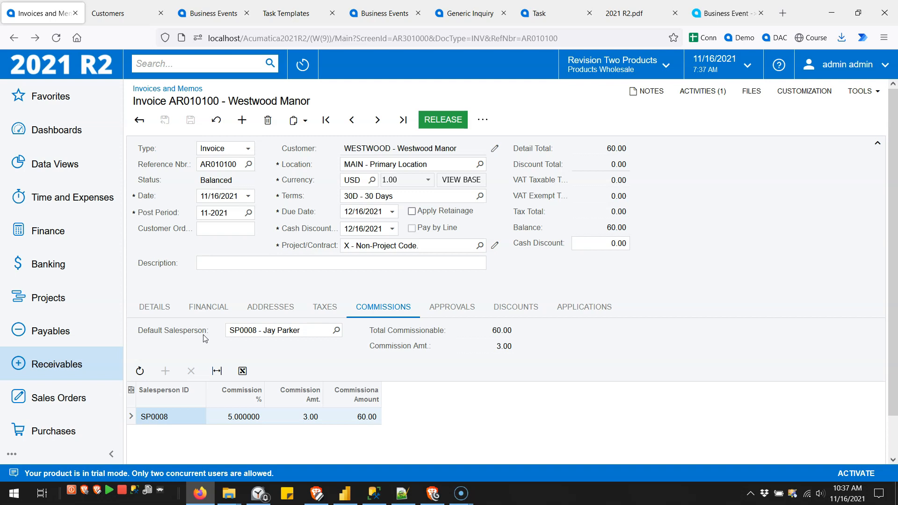
click(113, 18)
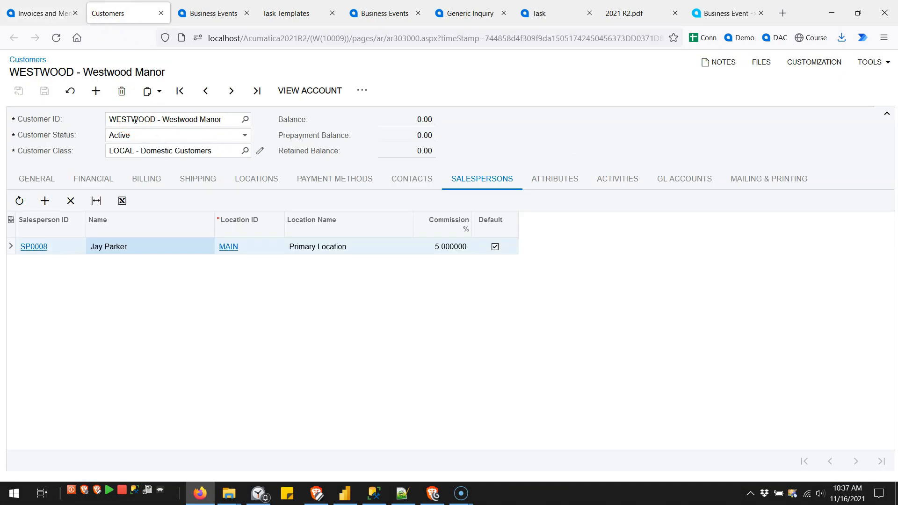
click(44, 14)
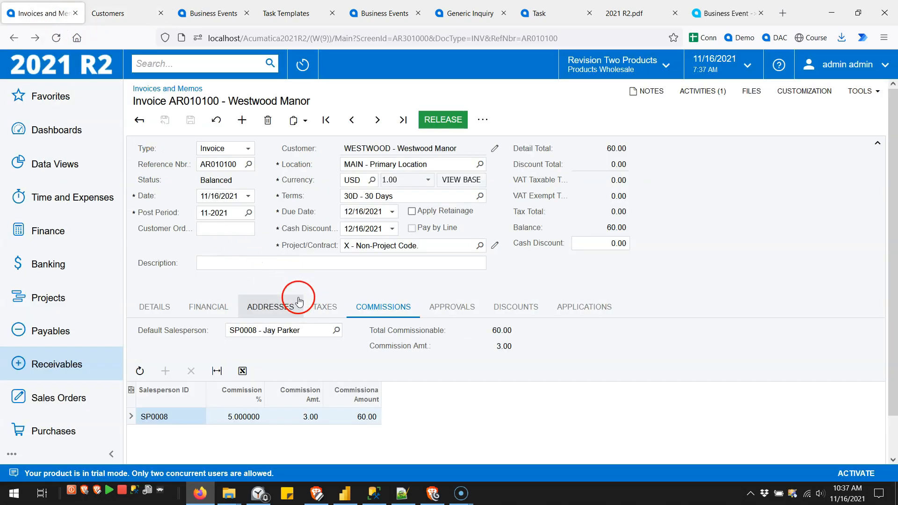
Step: Check the Owner field on invoice AR010100's Financial tab, which is empty
click(201, 302)
scroll(468, 374, down, 1)
click(537, 370)
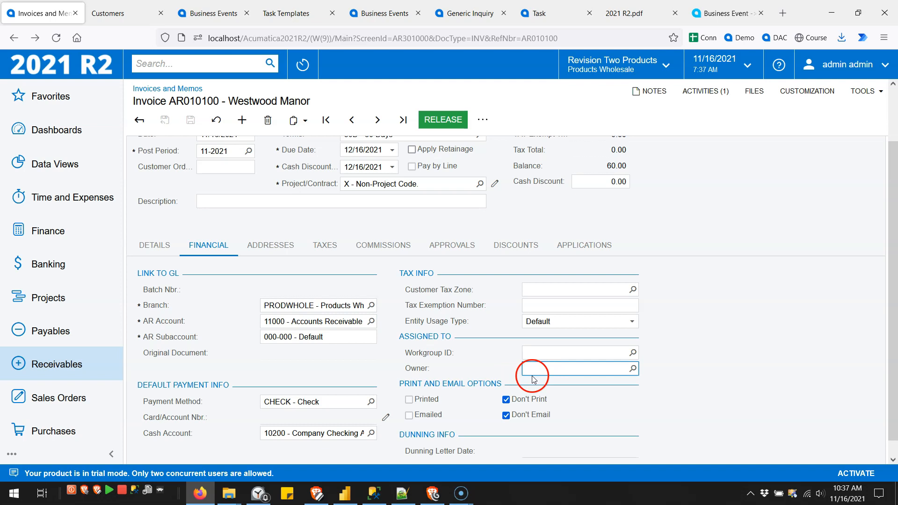
scroll(533, 379, up, 1)
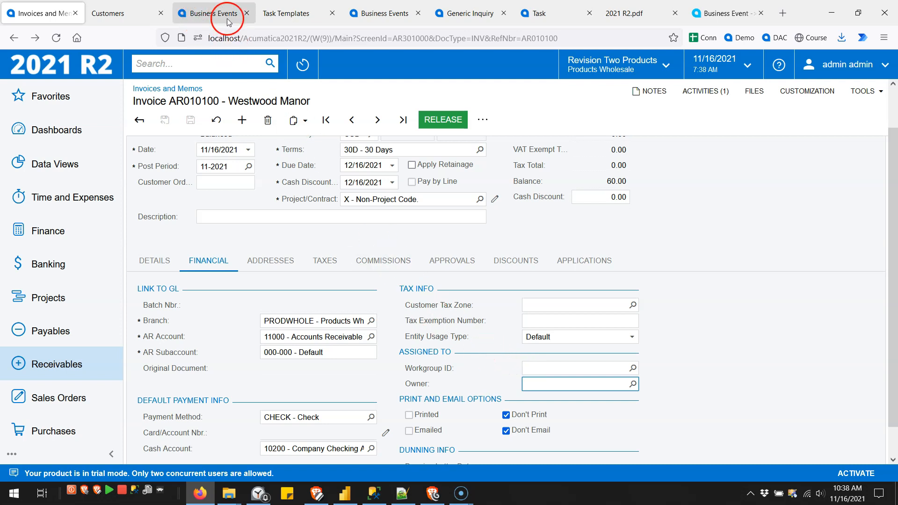
click(291, 13)
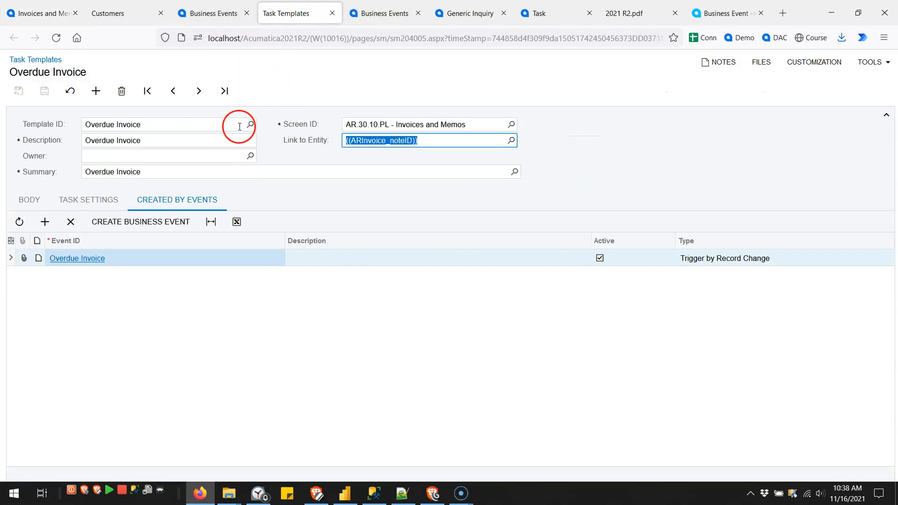
Step: Browse the template's Owner lookup, expanding the Entity, Owners and J folders, then return to the inquiry
click(172, 156)
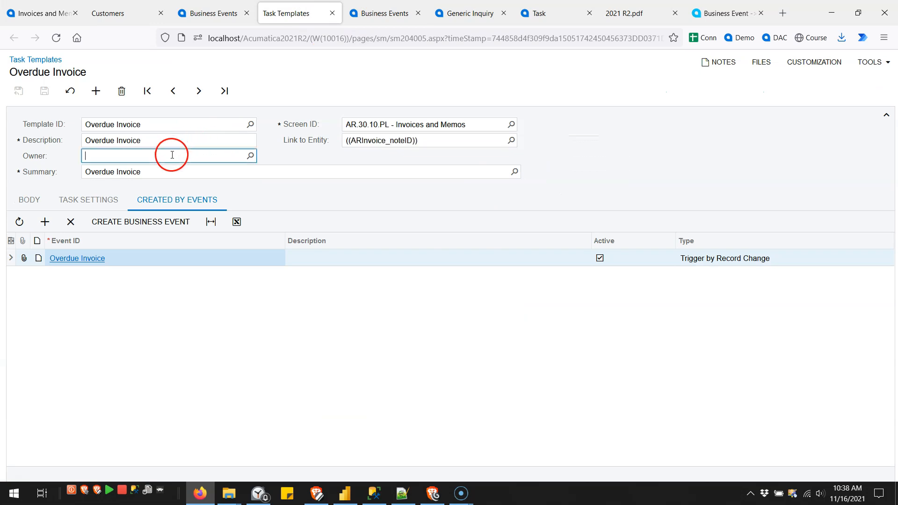
click(250, 157)
click(86, 193)
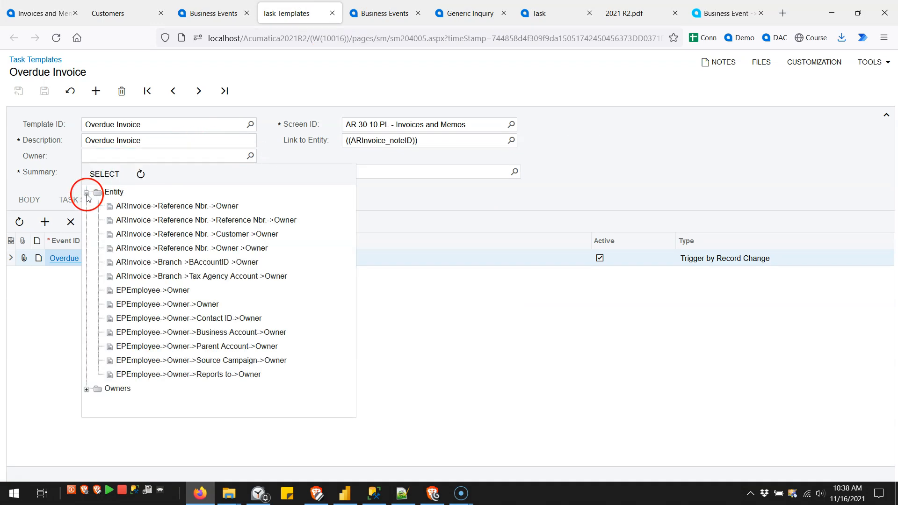
click(86, 192)
click(87, 207)
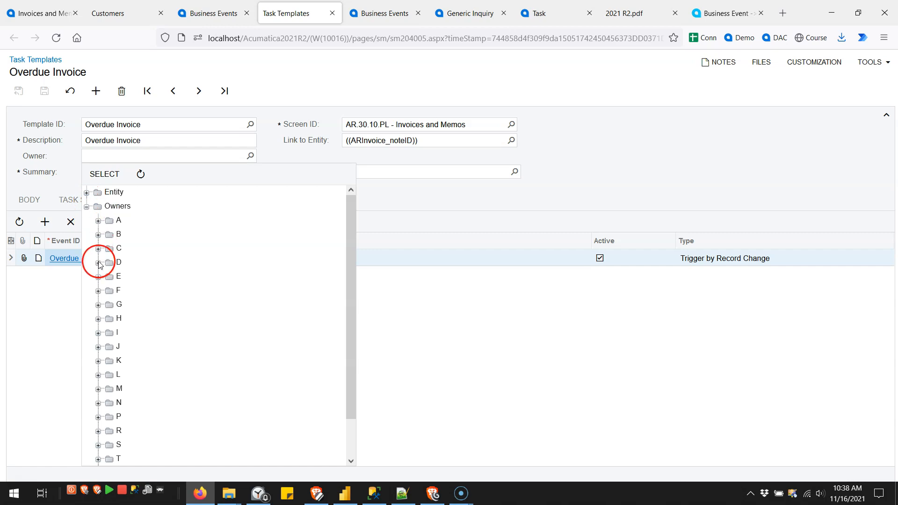
click(99, 347)
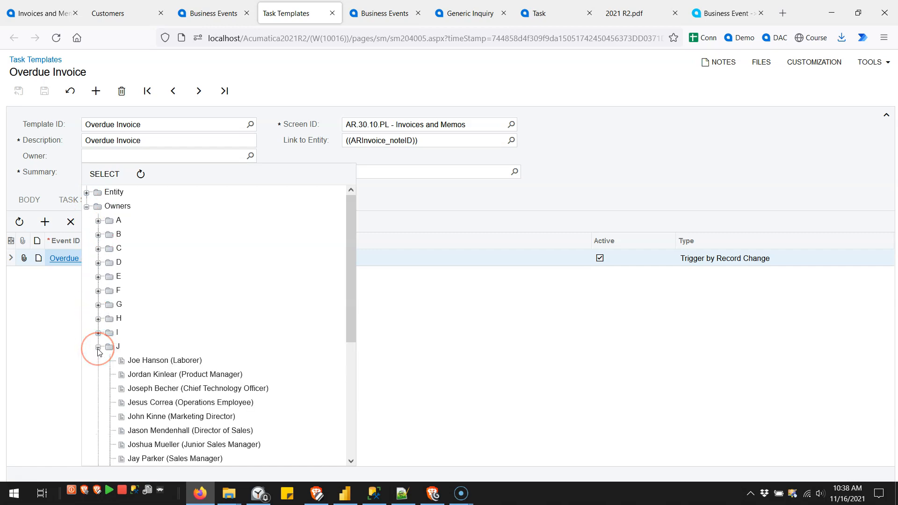
click(98, 347)
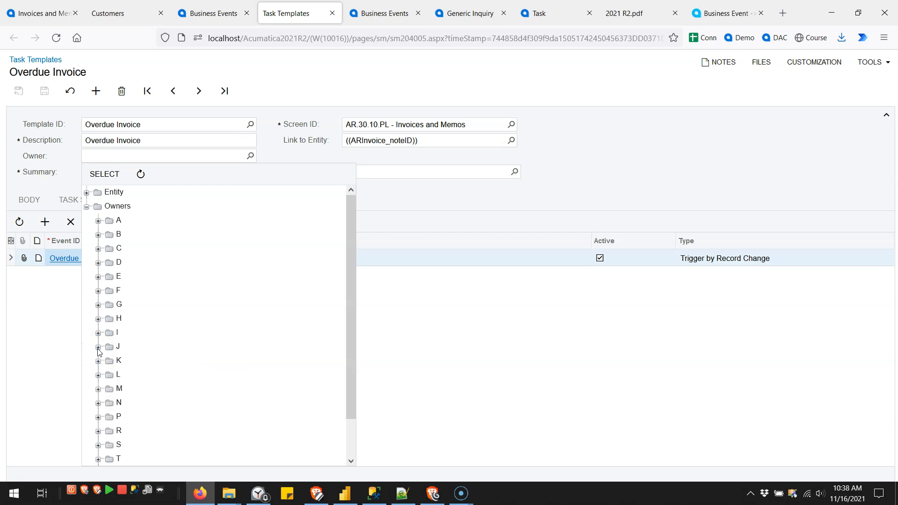
click(87, 207)
click(86, 193)
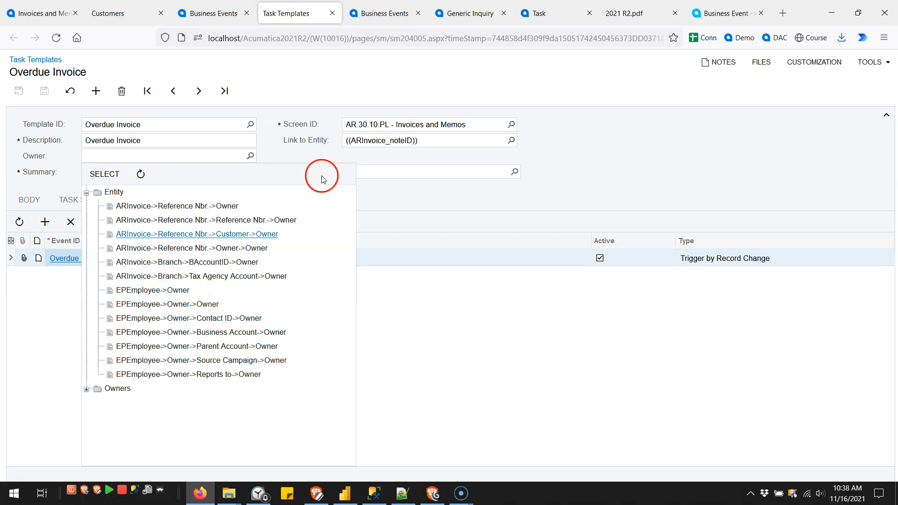
click(456, 16)
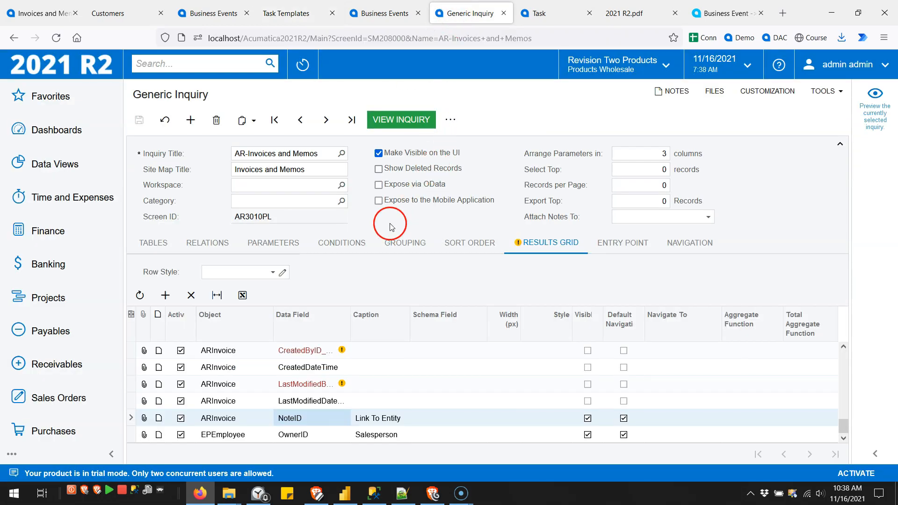
Step: Show the inquiry's relations and inspect the ARInvoice to CustSalesPeople join fields
click(221, 247)
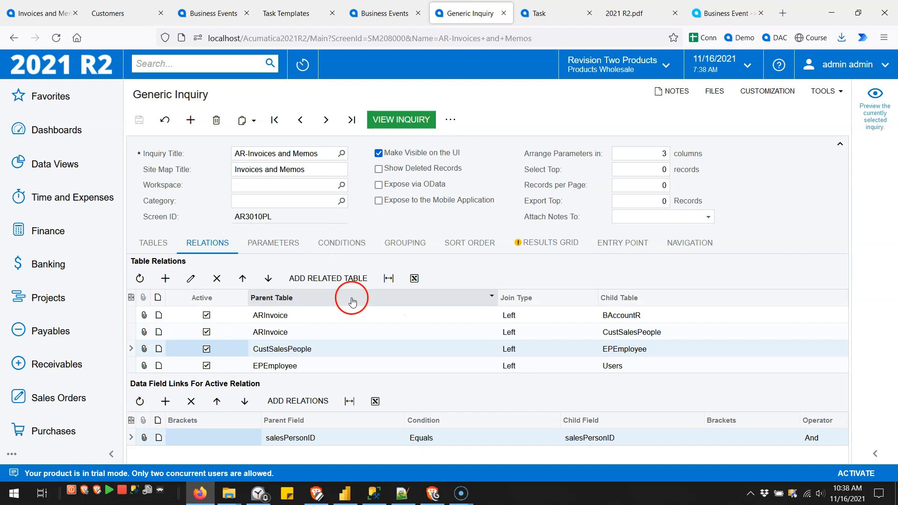
click(588, 331)
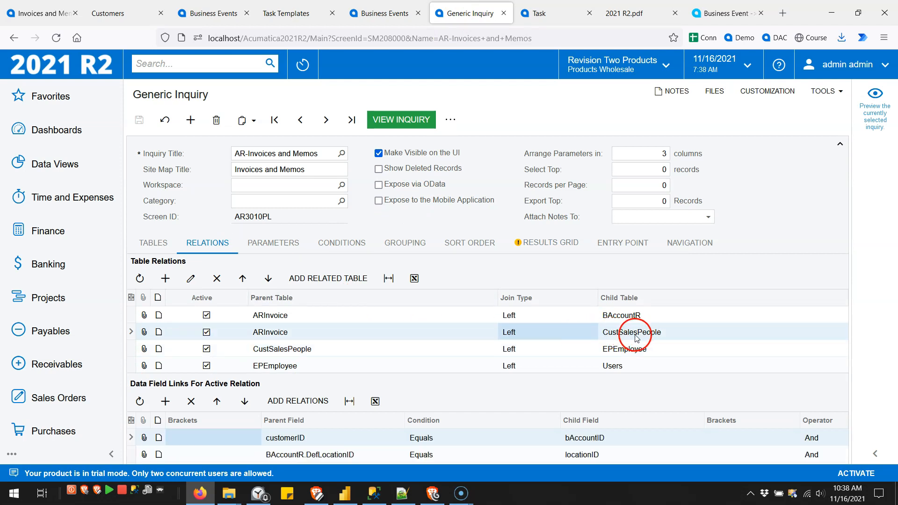
click(840, 144)
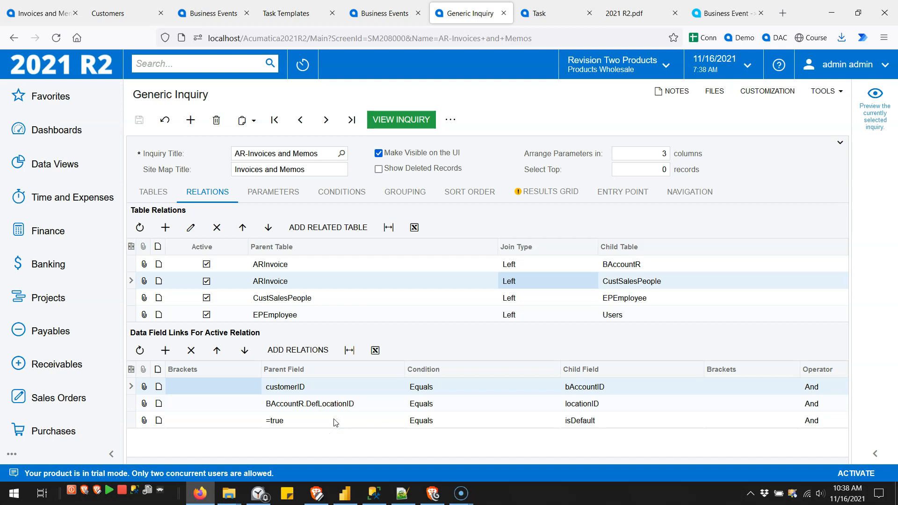
Step: Check Westwood's assigned salespersons, then inspect the CustSalesPeople to EPEmployee join on salesPersonID
click(126, 11)
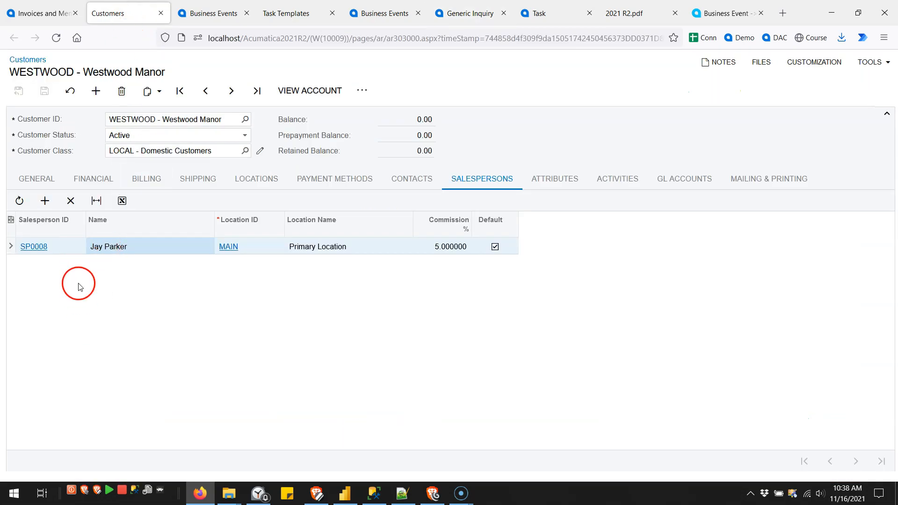
click(467, 13)
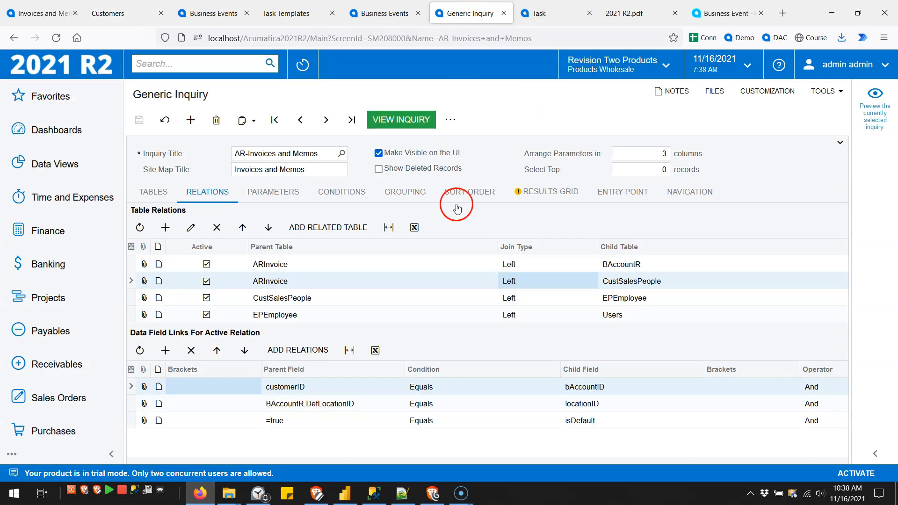
click(377, 297)
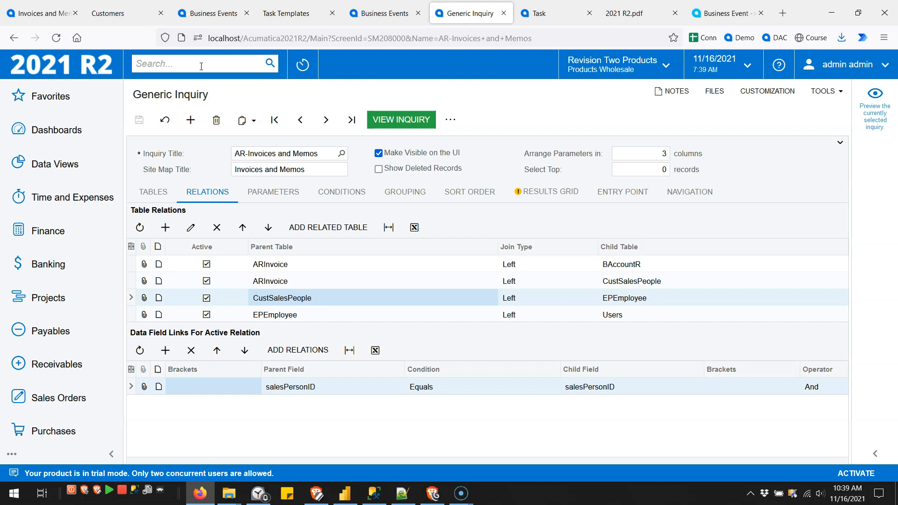
Step: Find the salesperson's employee record in Employees and confirm salesperson ID SP0008
click(201, 66)
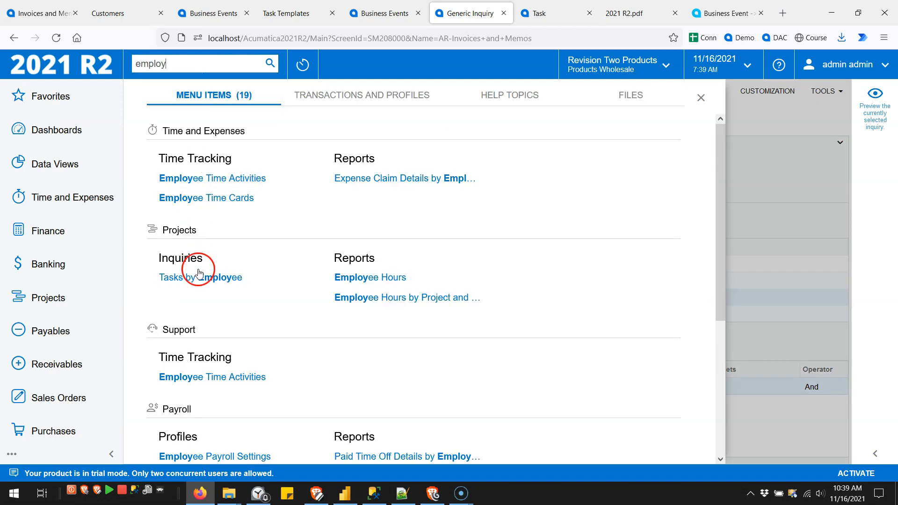
scroll(225, 314, down, 2)
scroll(222, 357, down, 4)
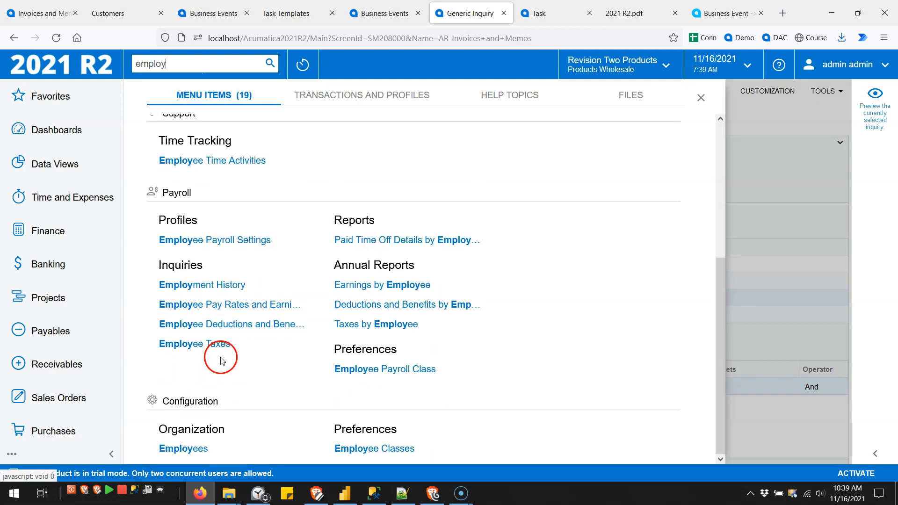
click(191, 446)
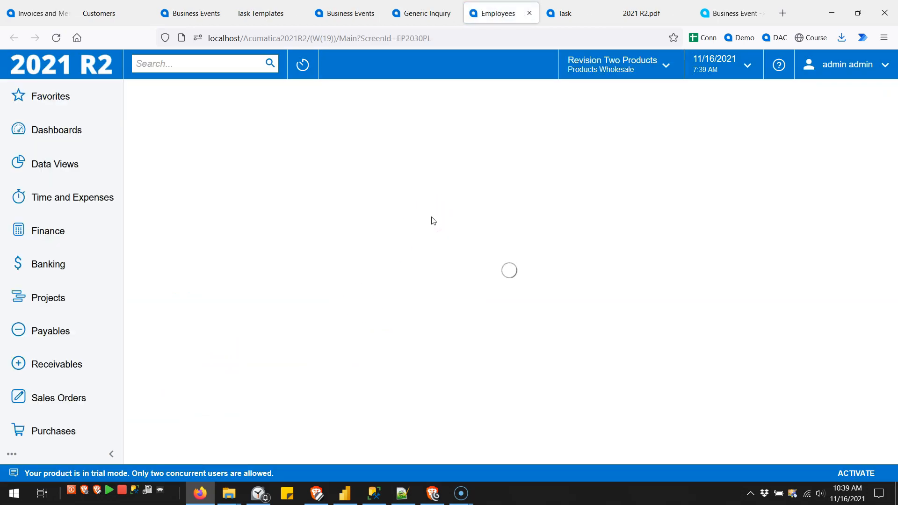
click(802, 148)
text(jay p)
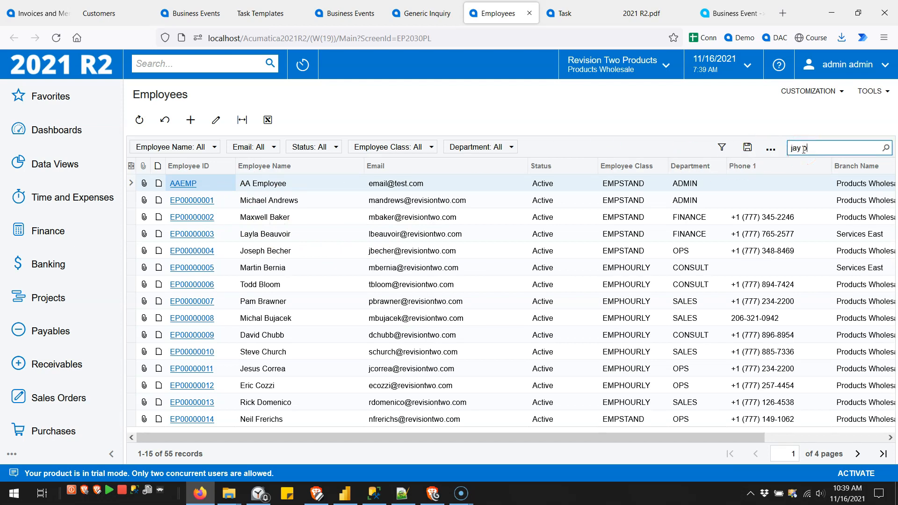
text(arker)
click(205, 184)
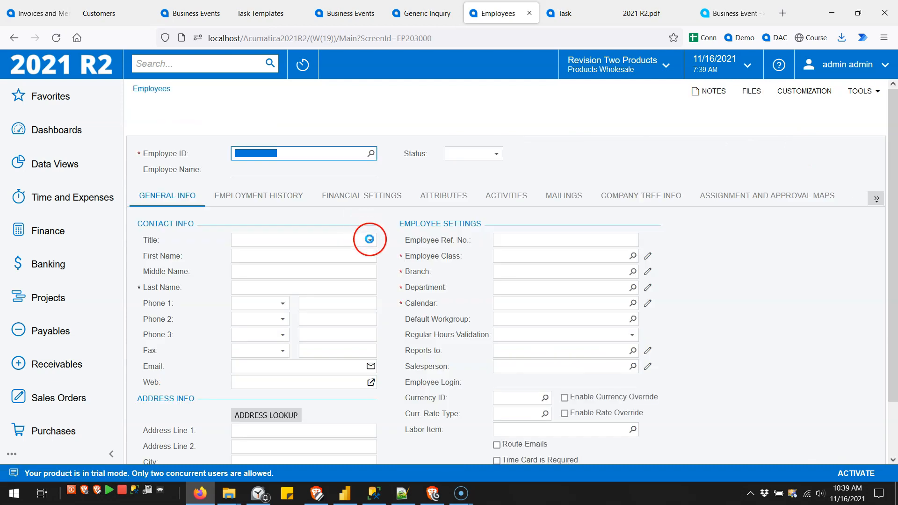
scroll(453, 348, down, 1)
click(519, 307)
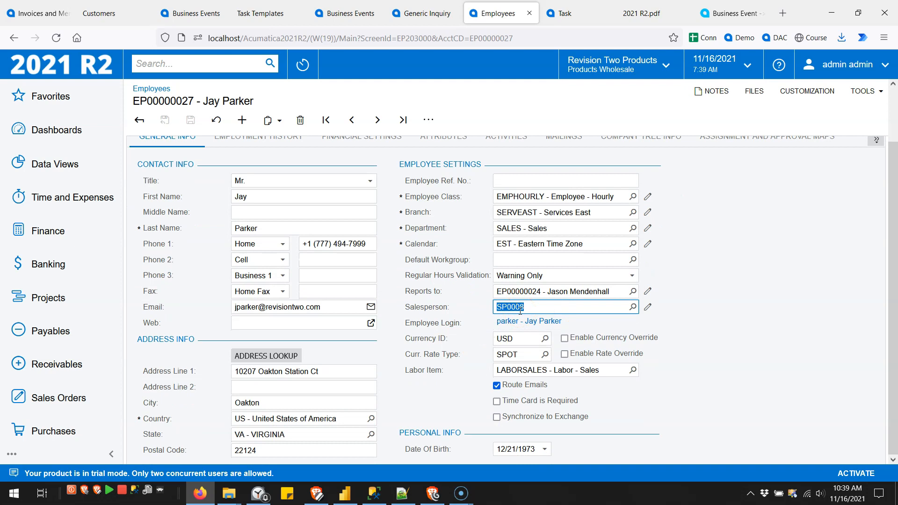
Step: Inspect the inquiry's EPEmployee to Users join, where userID equals pKID
click(424, 13)
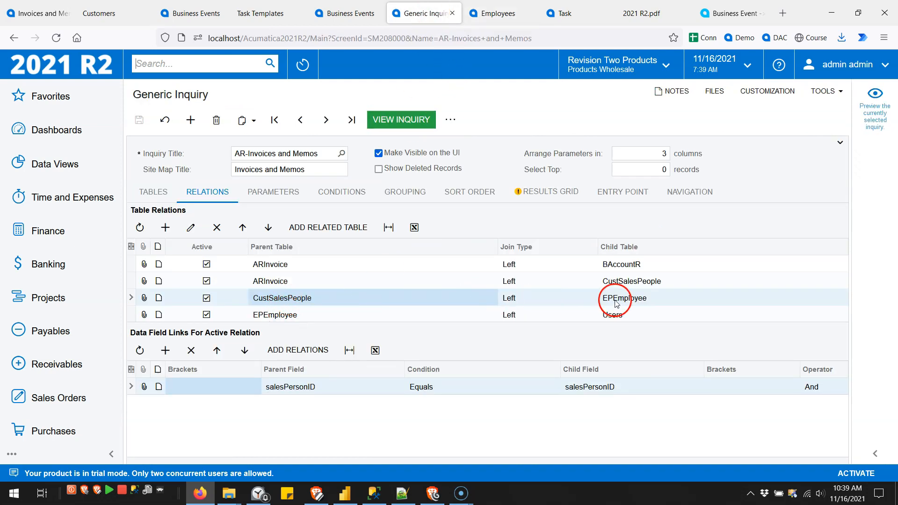
click(352, 314)
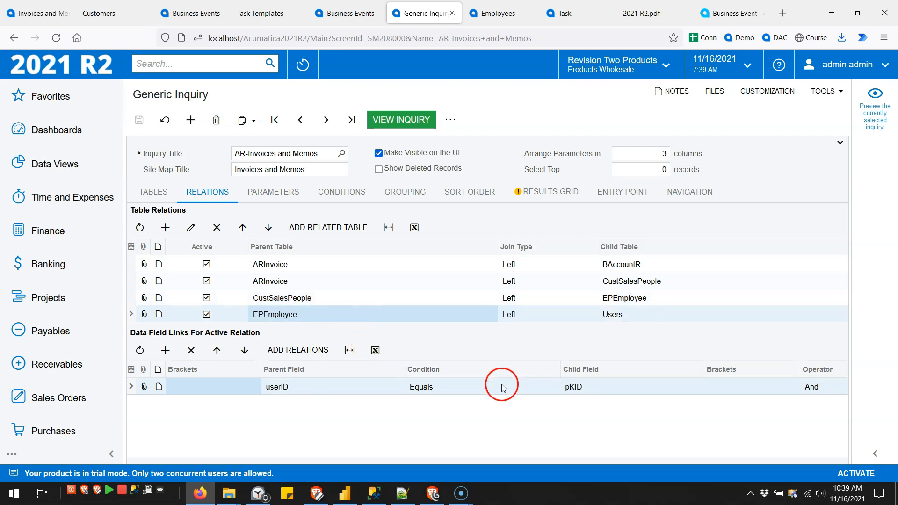
click(504, 17)
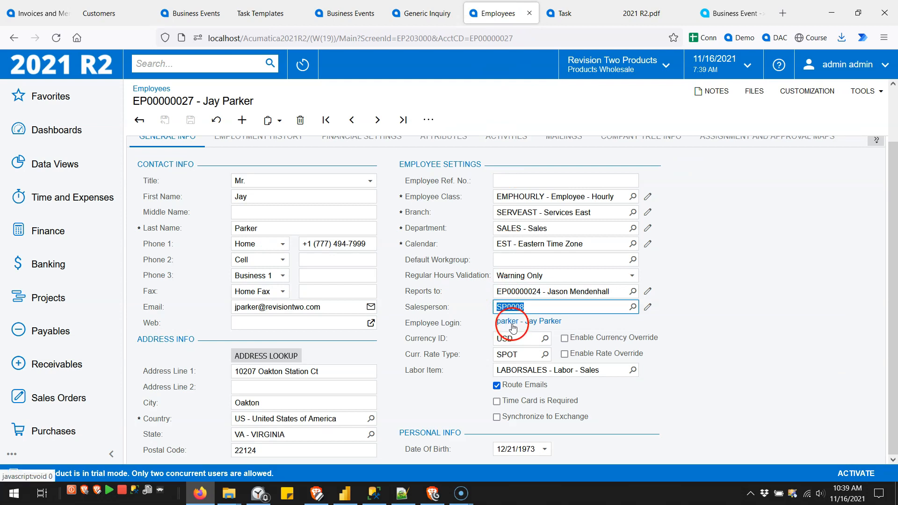
click(411, 11)
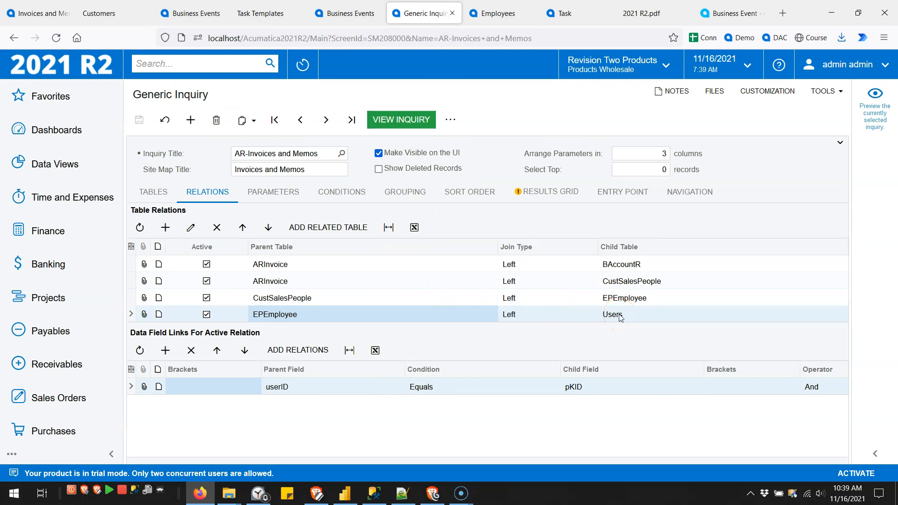
Step: Check the Overdue Invoice Call task's Owner, then view the 'Business Event -> CRM Task -> Owner' forum question
click(567, 15)
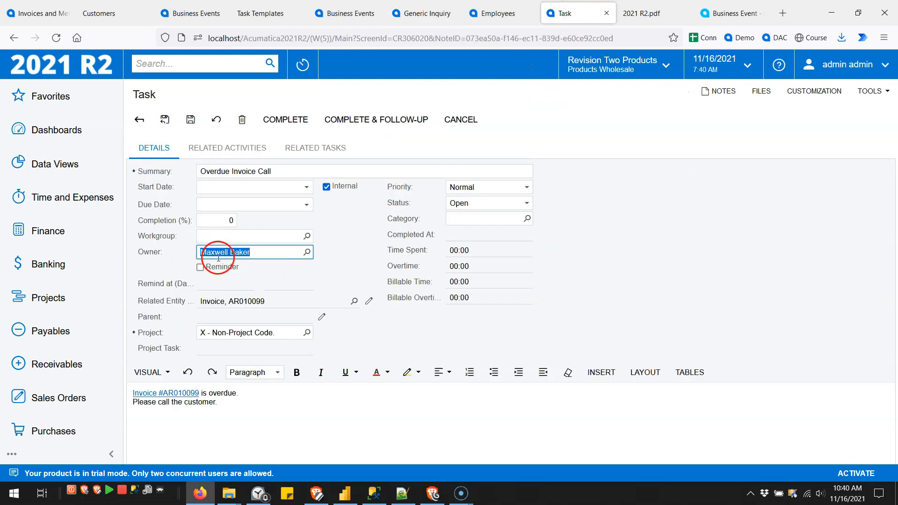
click(243, 253)
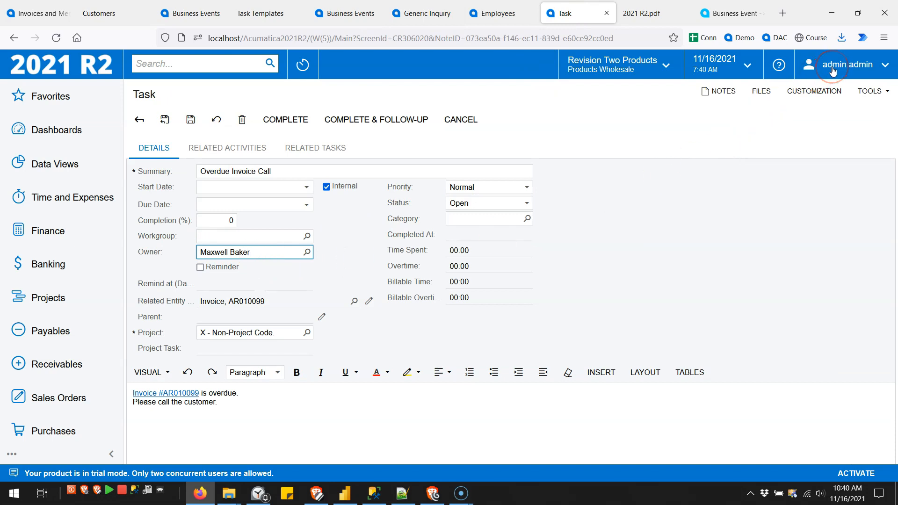
click(625, 268)
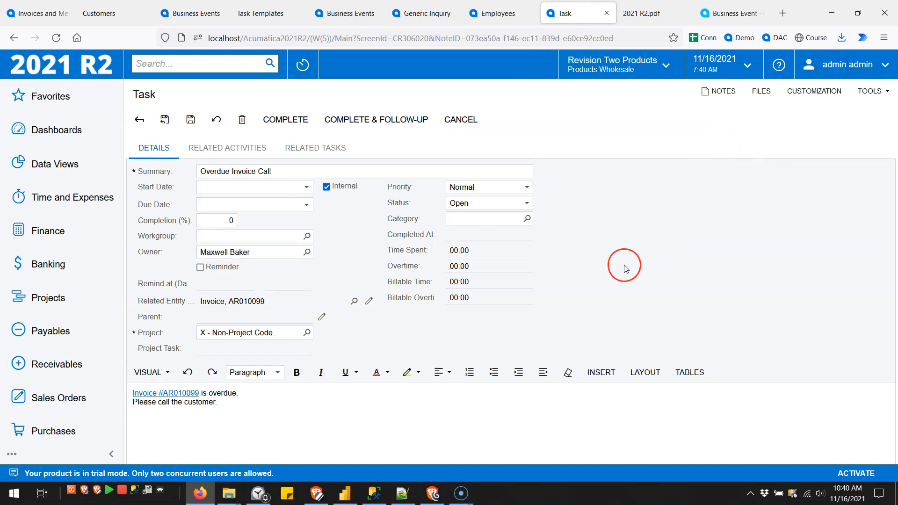
click(715, 14)
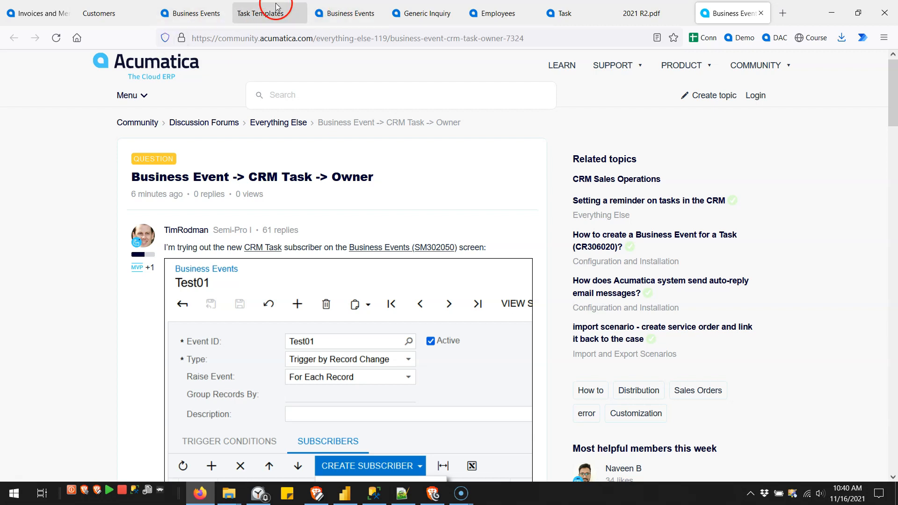
Step: Go back to invoice AR010100 for Westwood Manor and scroll to the form's top
click(36, 12)
scroll(507, 250, up, 2)
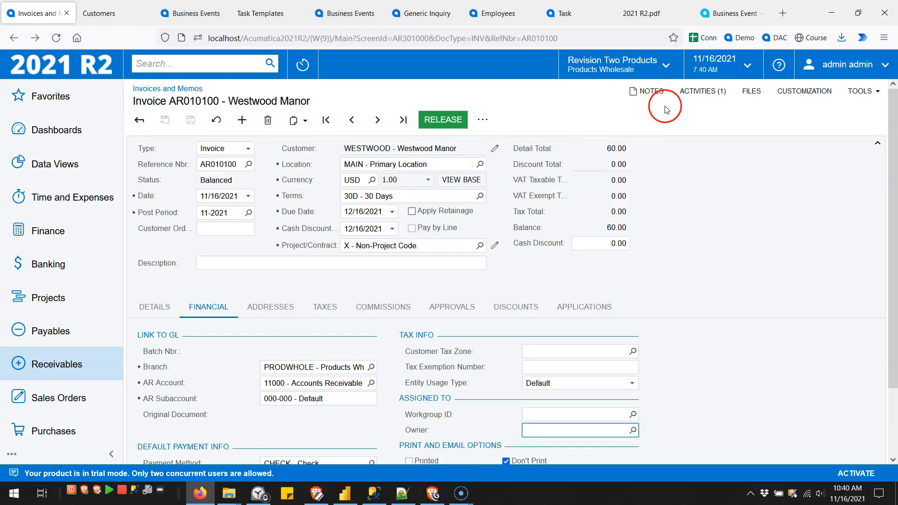
Step: Open invoice AR010100's Tasks & Activities, listing the Overdue Invoice task
click(694, 98)
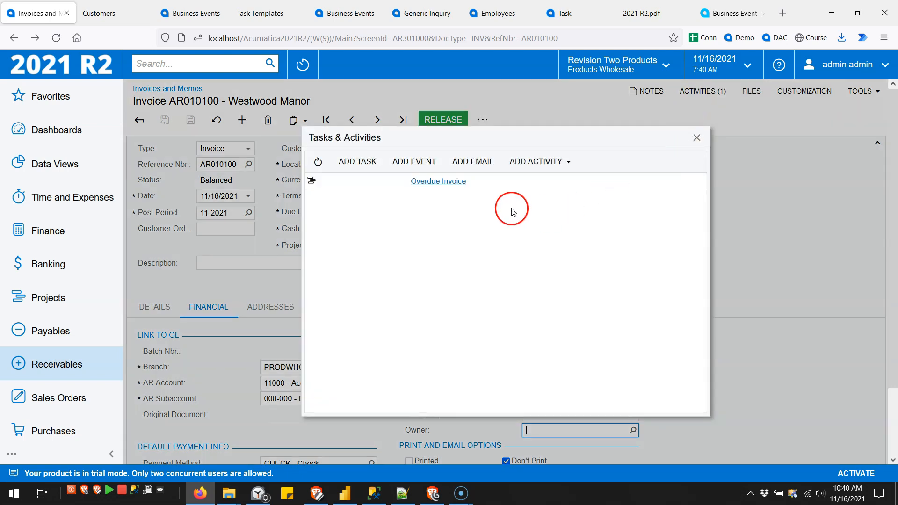